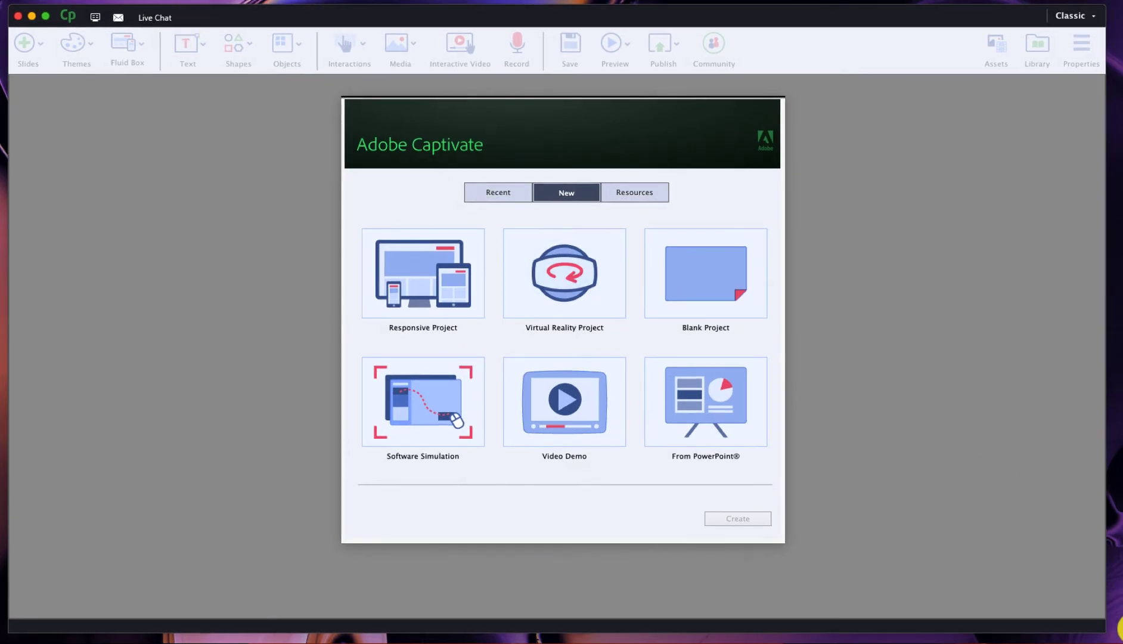
- Widen the Captivate window and start a new blank 1024 x 627 project
left_click_drag(1109, 627, 1113, 637)
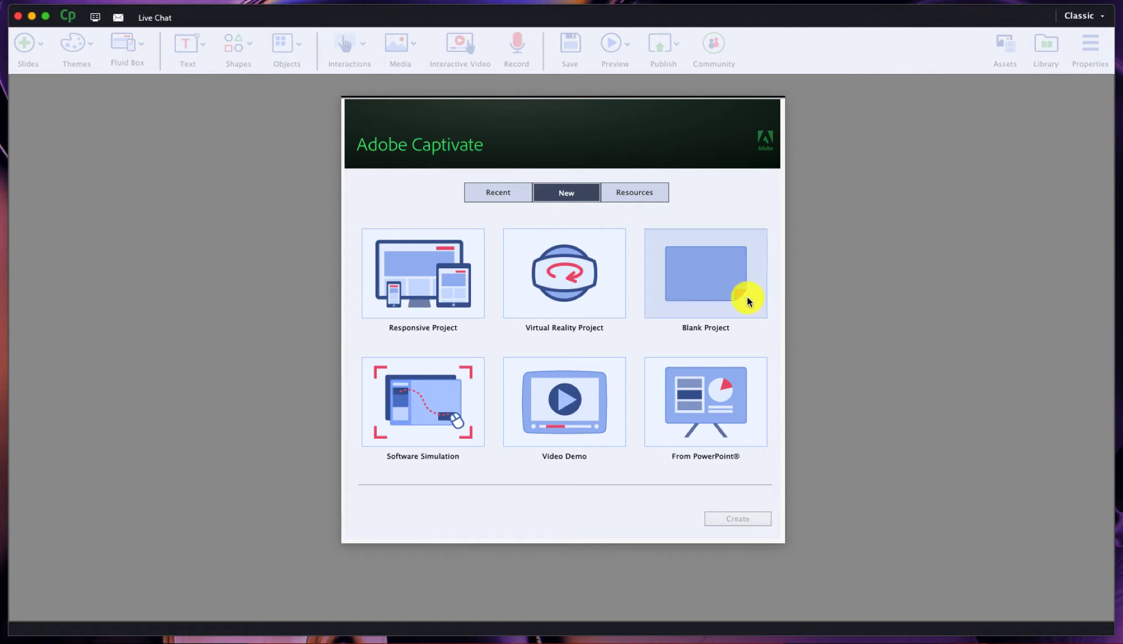
double_click(710, 281)
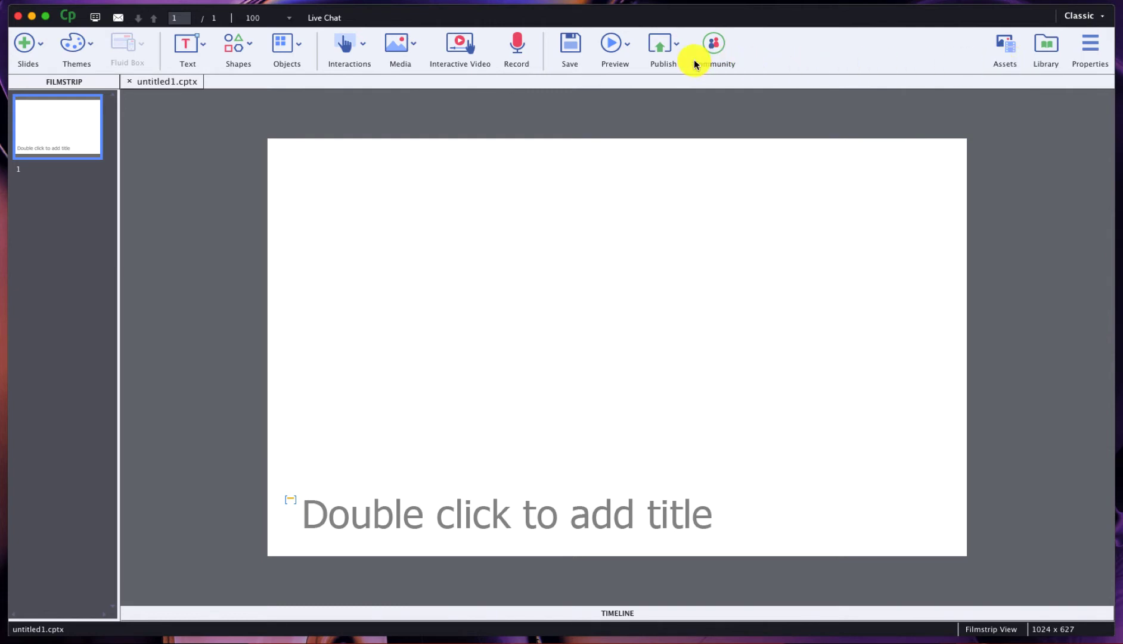
- Open the Assets library and switch it to show whole project templates
left_click(1007, 56)
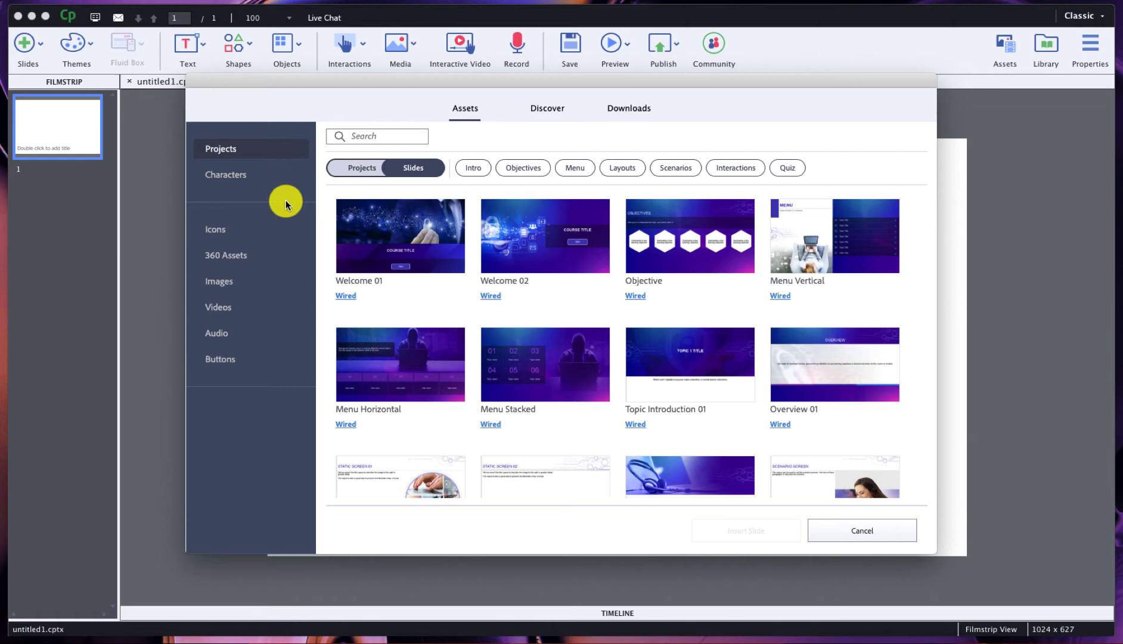
left_click(358, 167)
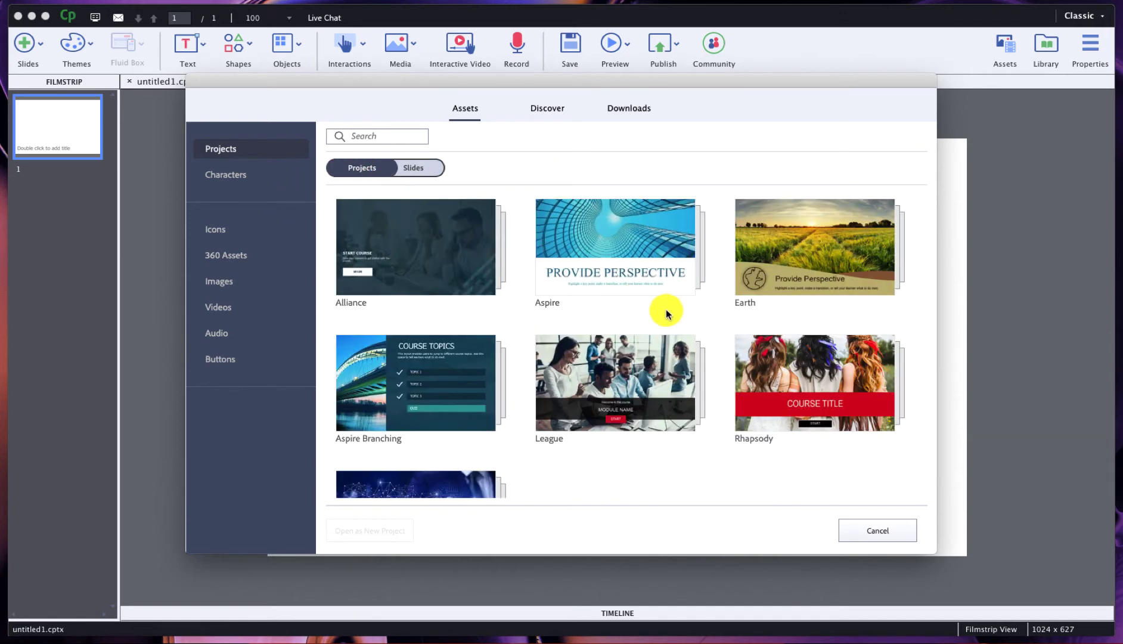
scroll(524, 304, "down", 1)
scroll(518, 308, "up", 1)
- Browse the built-in Characters collection of stock figures
left_click(242, 173)
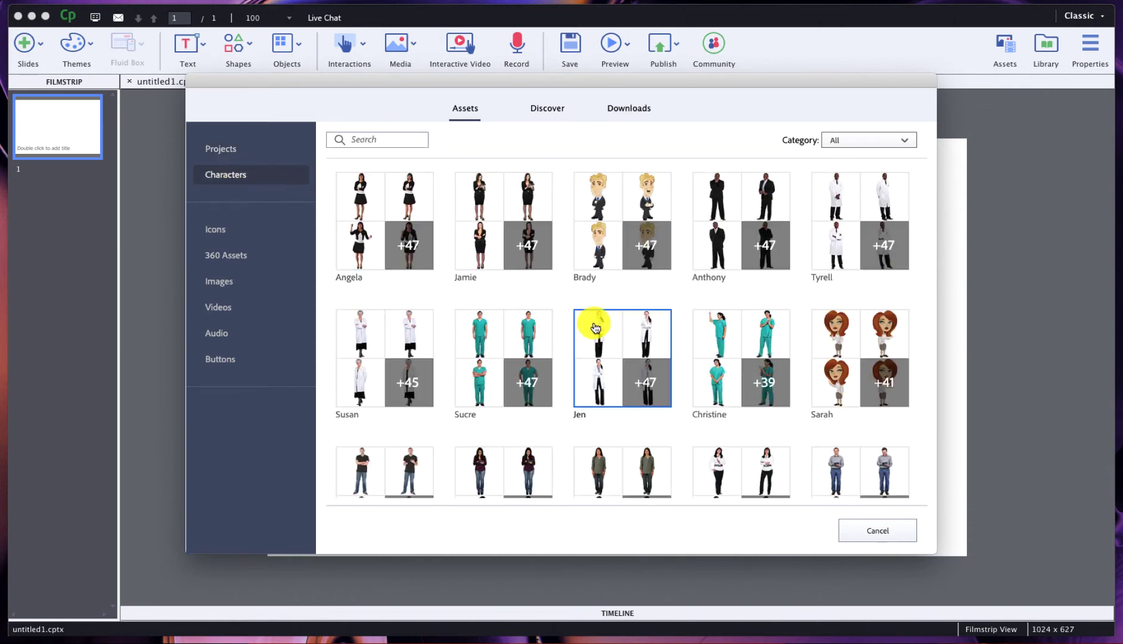
scroll(590, 322, "down", 3)
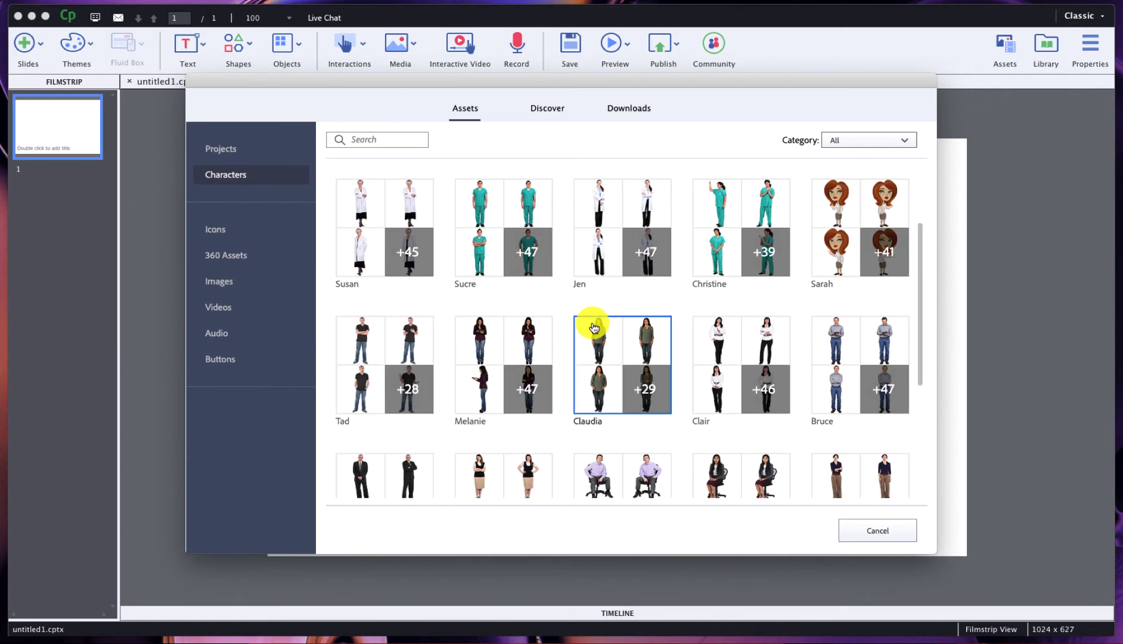
scroll(594, 328, "down", 2)
scroll(594, 327, "up", 5)
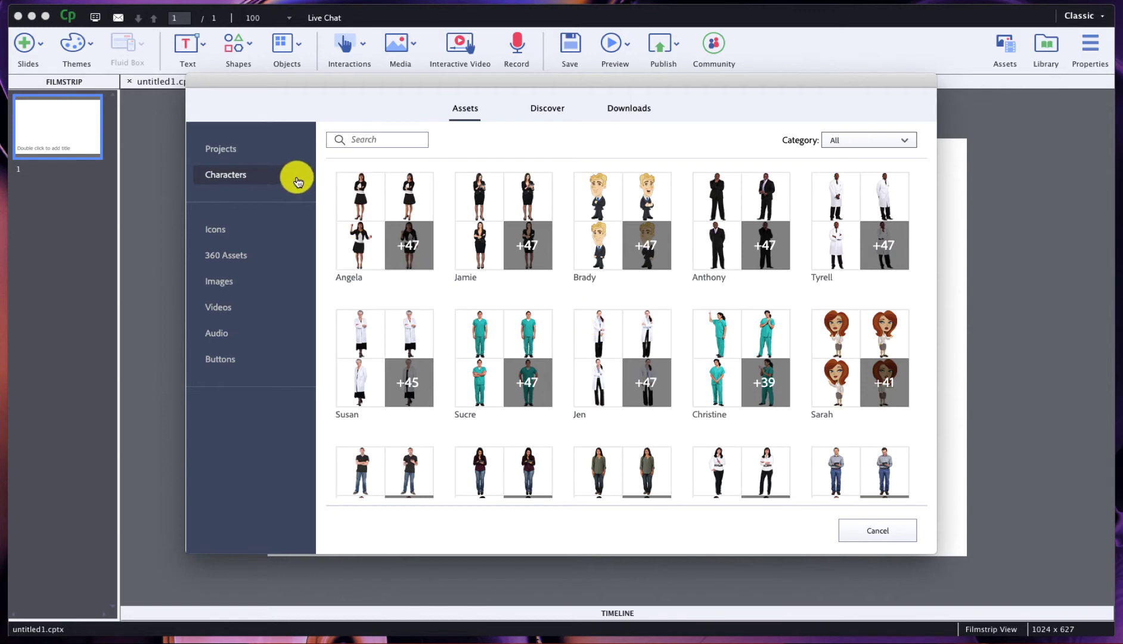
- Look through more characters on the Discover tab, then return to the Assets tab
left_click(545, 111)
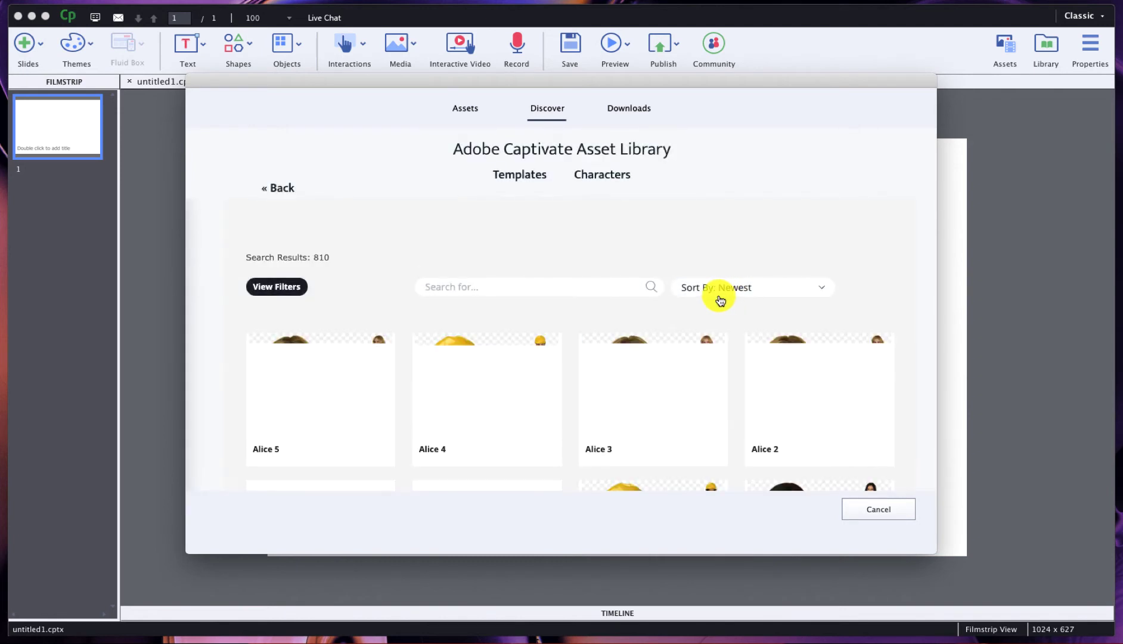
scroll(716, 300, "down", 8)
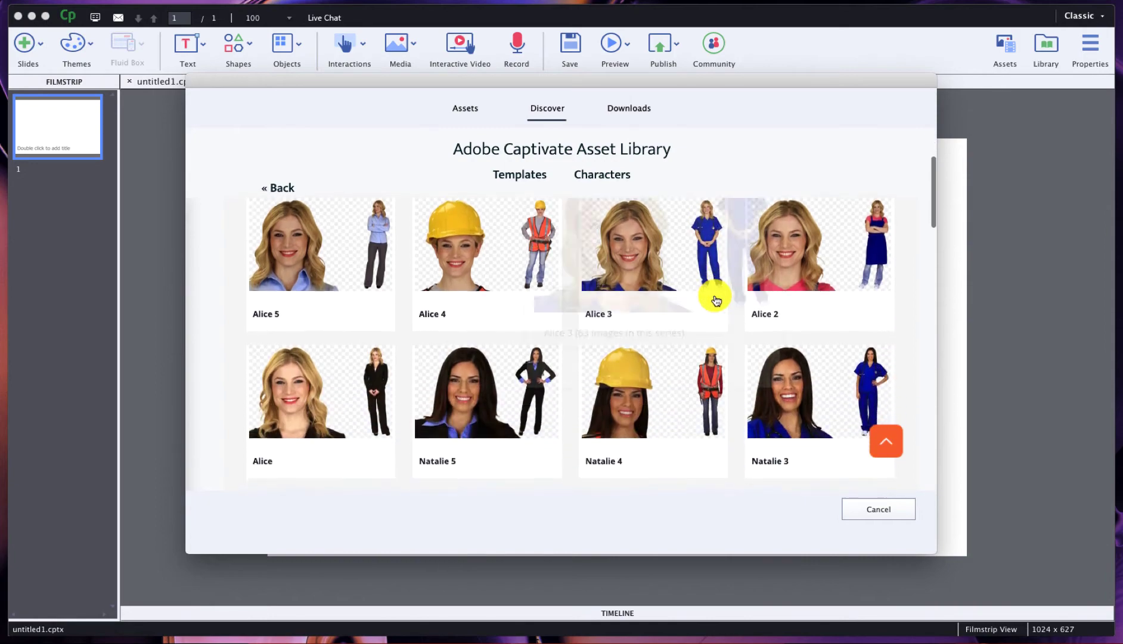
scroll(715, 300, "down", 3)
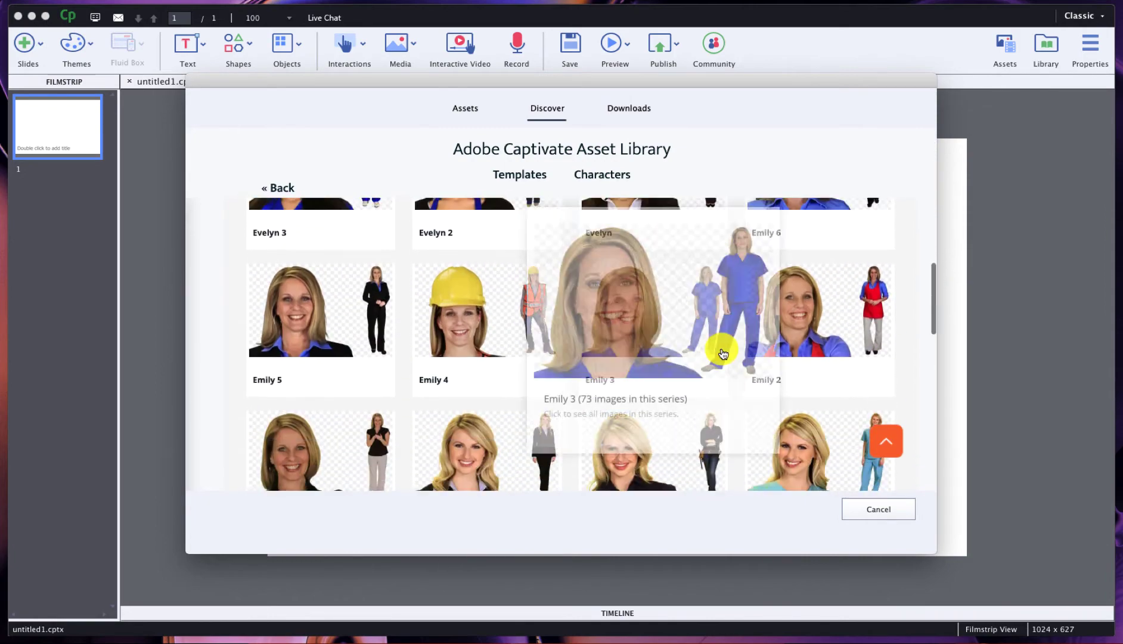
scroll(719, 334, "up", 10)
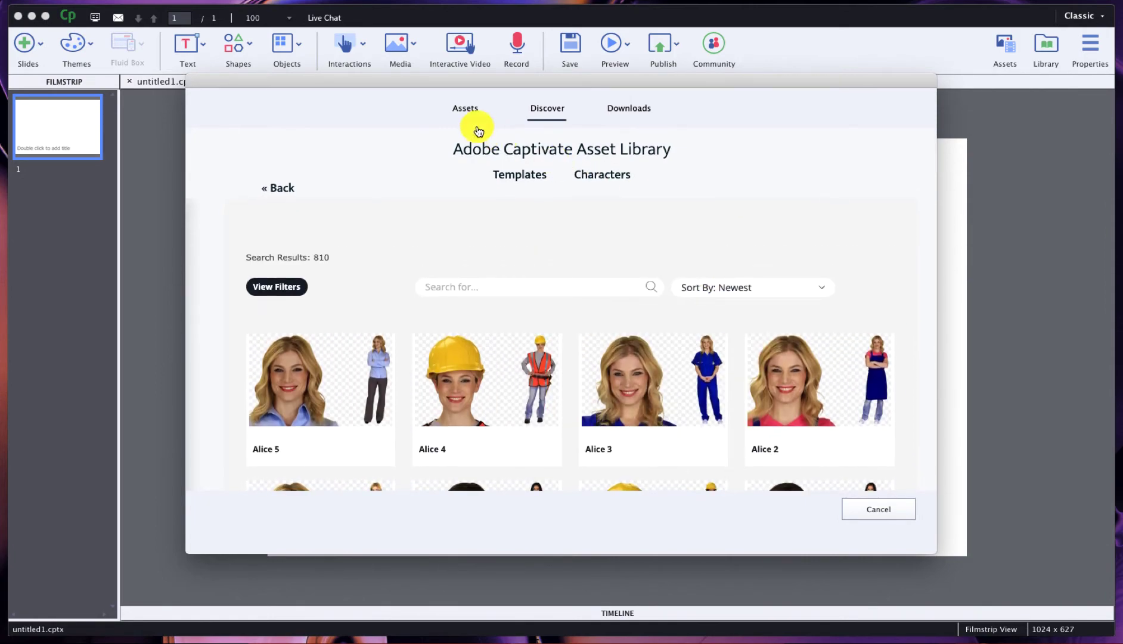
left_click(464, 112)
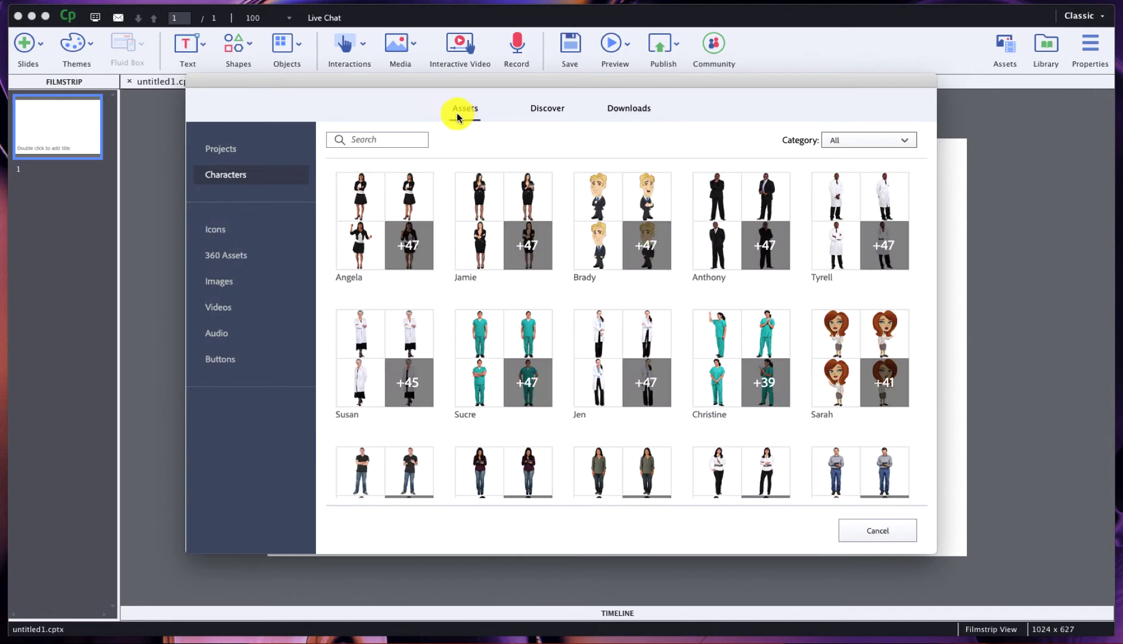
- Browse the Icons and 360 Assets collections in the Assets library
left_click(273, 231)
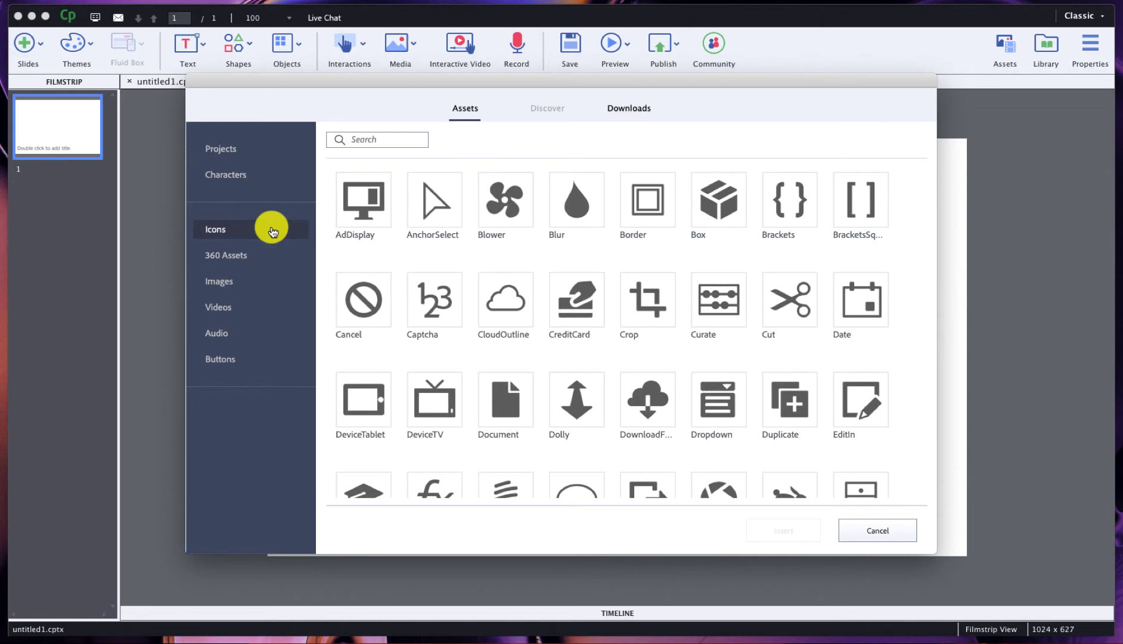
left_click(269, 253)
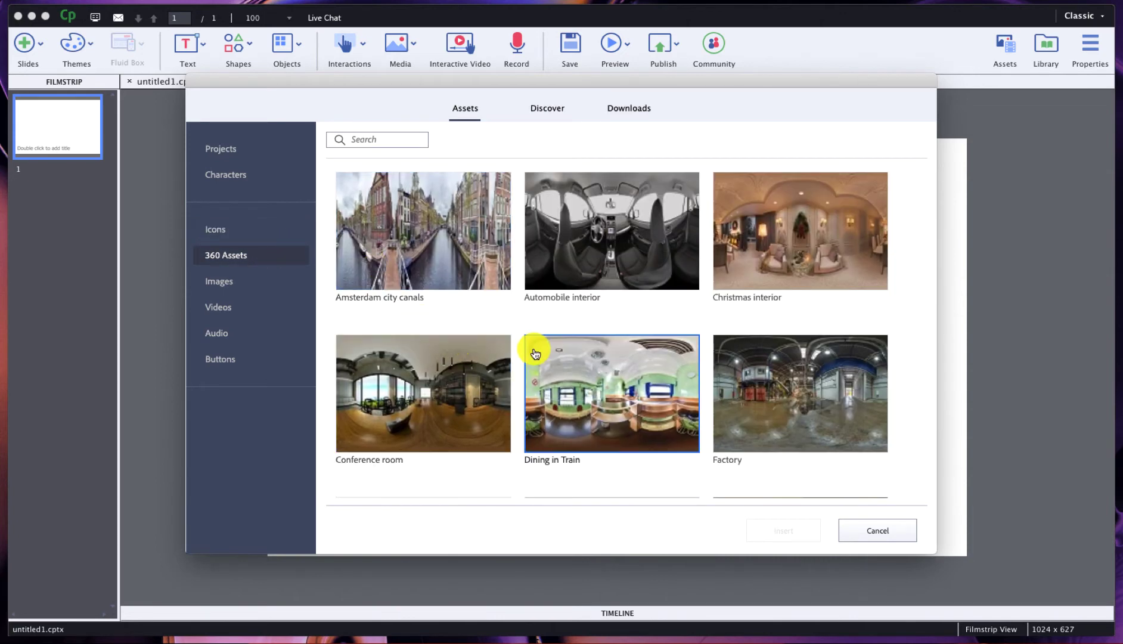
scroll(534, 352, "down", 3)
scroll(535, 354, "down", 7)
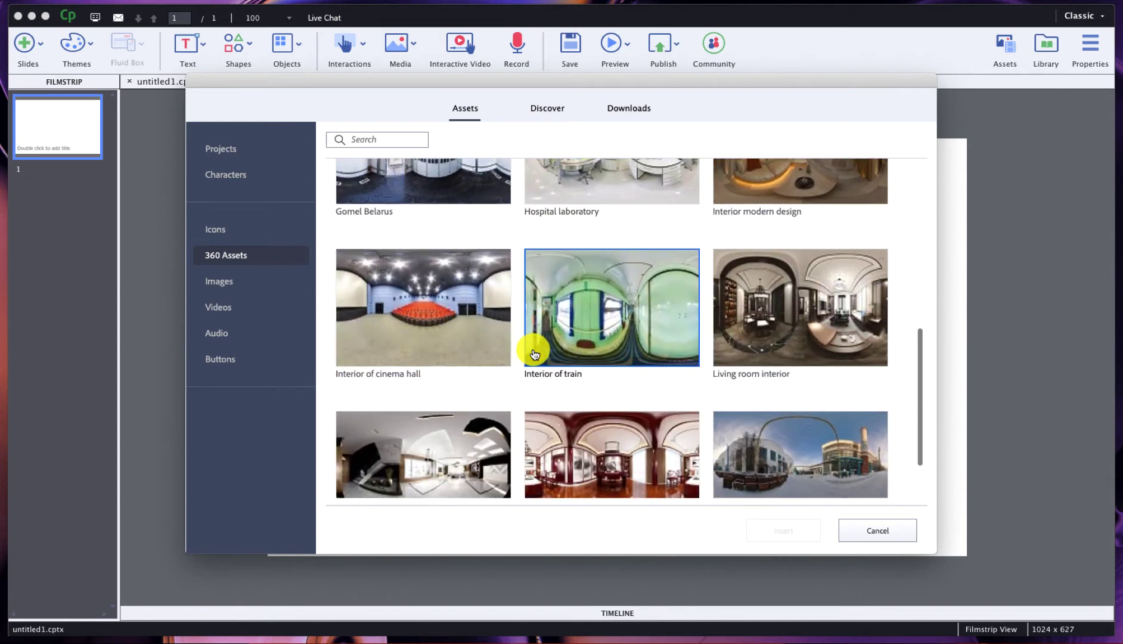
scroll(534, 353, "down", 3)
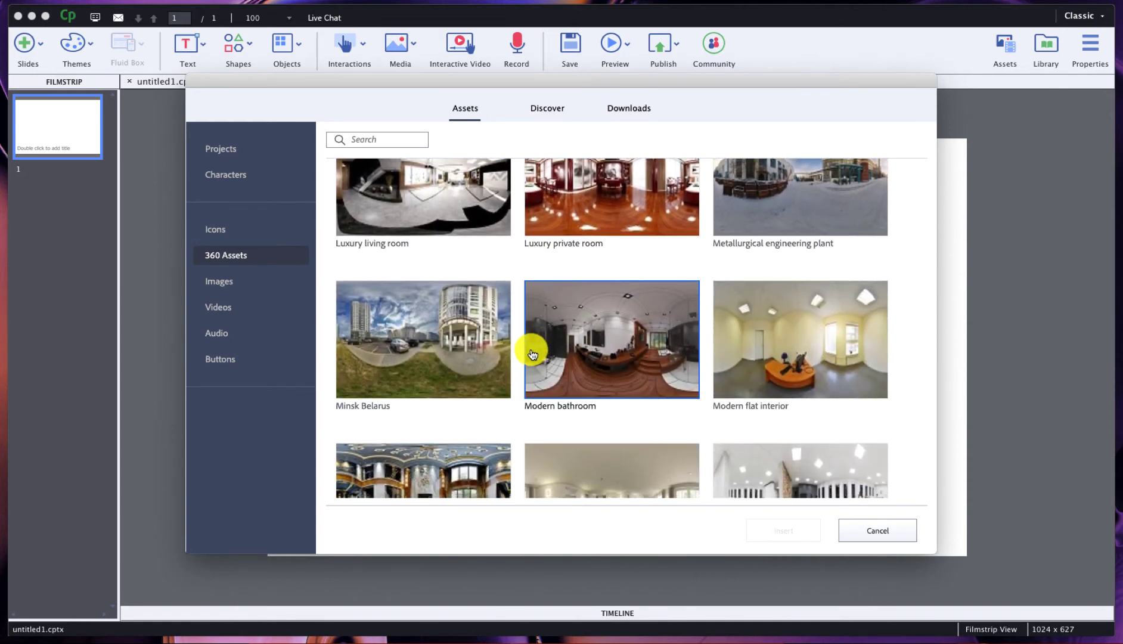
scroll(533, 354, "up", 10)
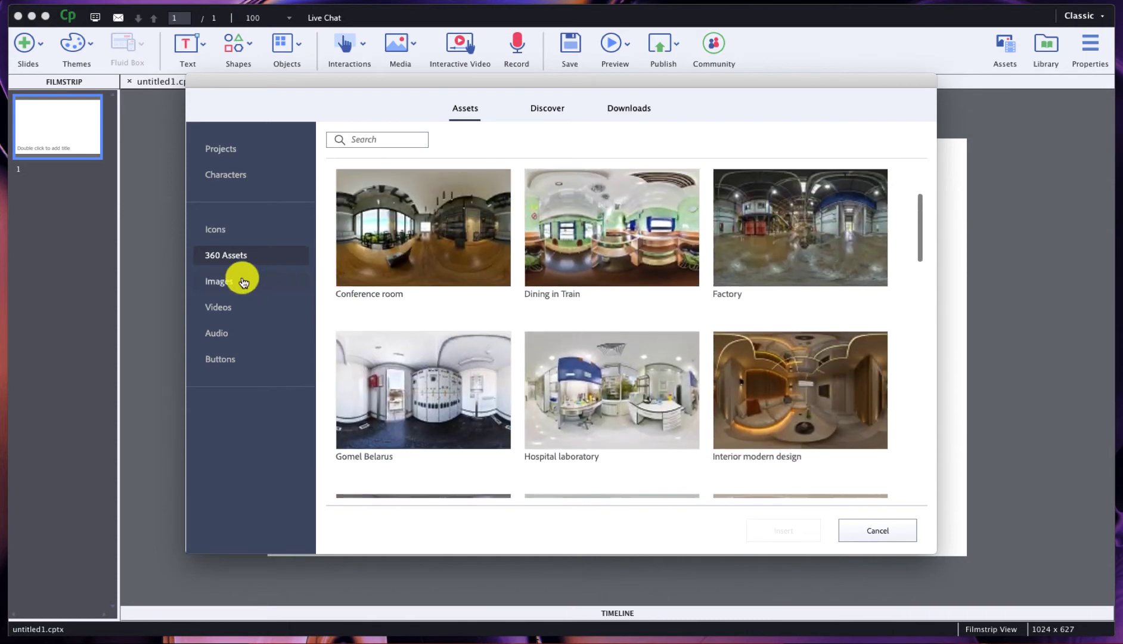
- Look through Images, Videos and Audio, ending on the ready-made Buttons collection
left_click(243, 280)
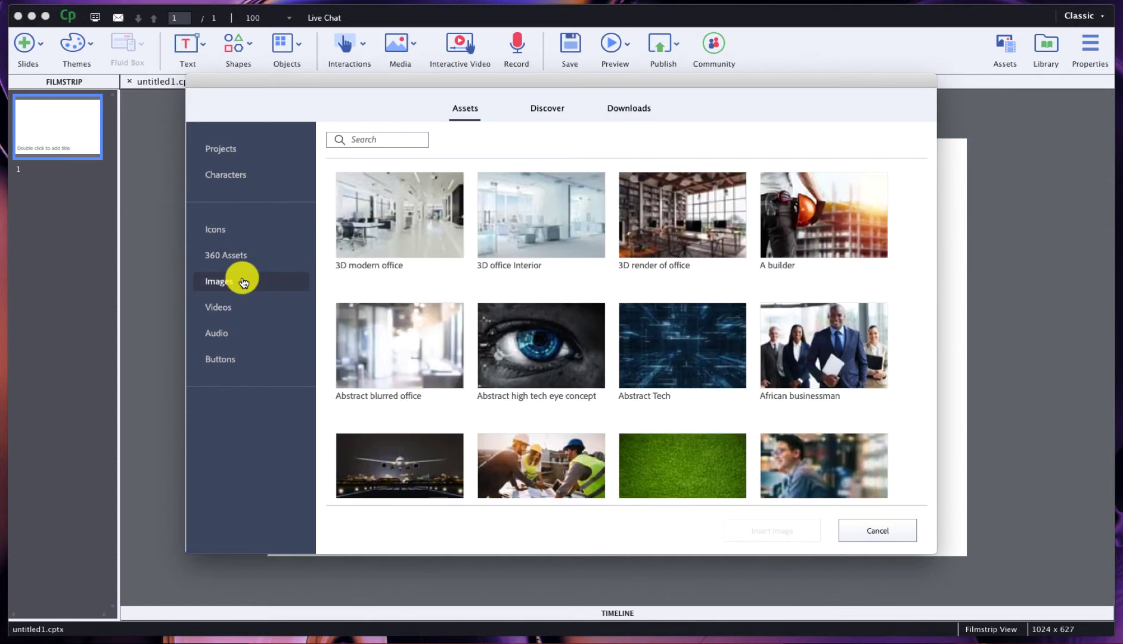
left_click(238, 306)
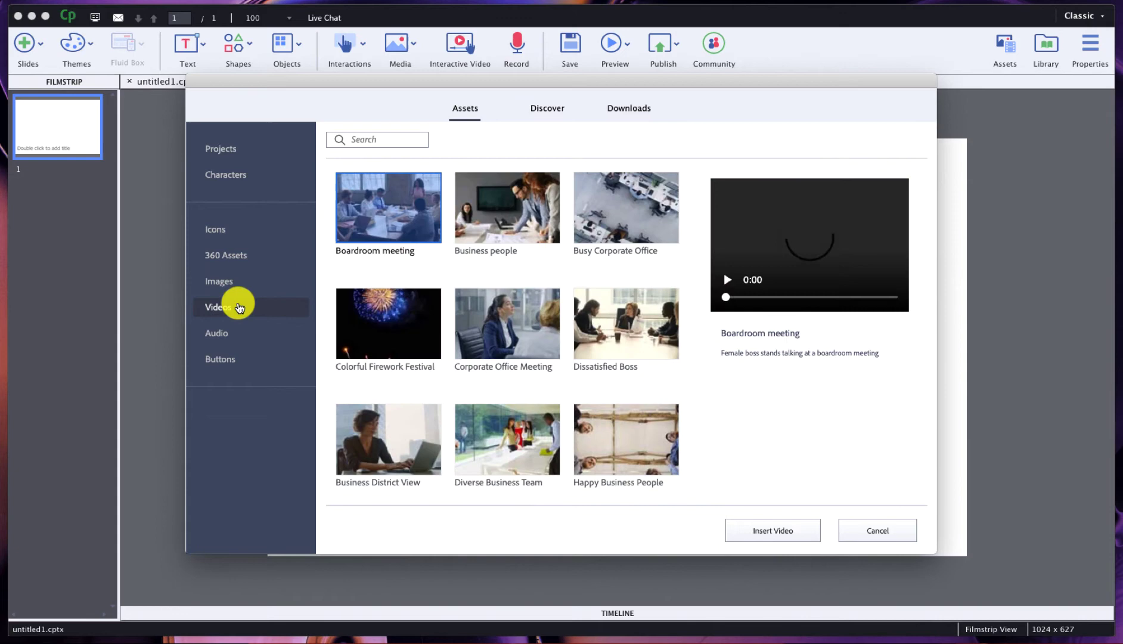
left_click(241, 334)
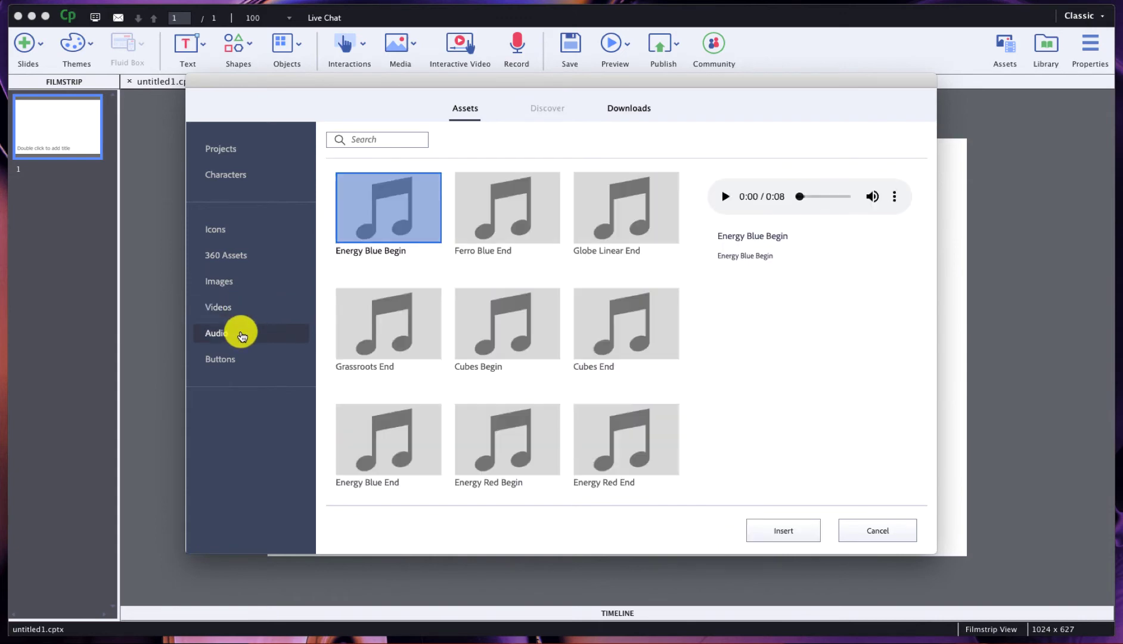
left_click(239, 358)
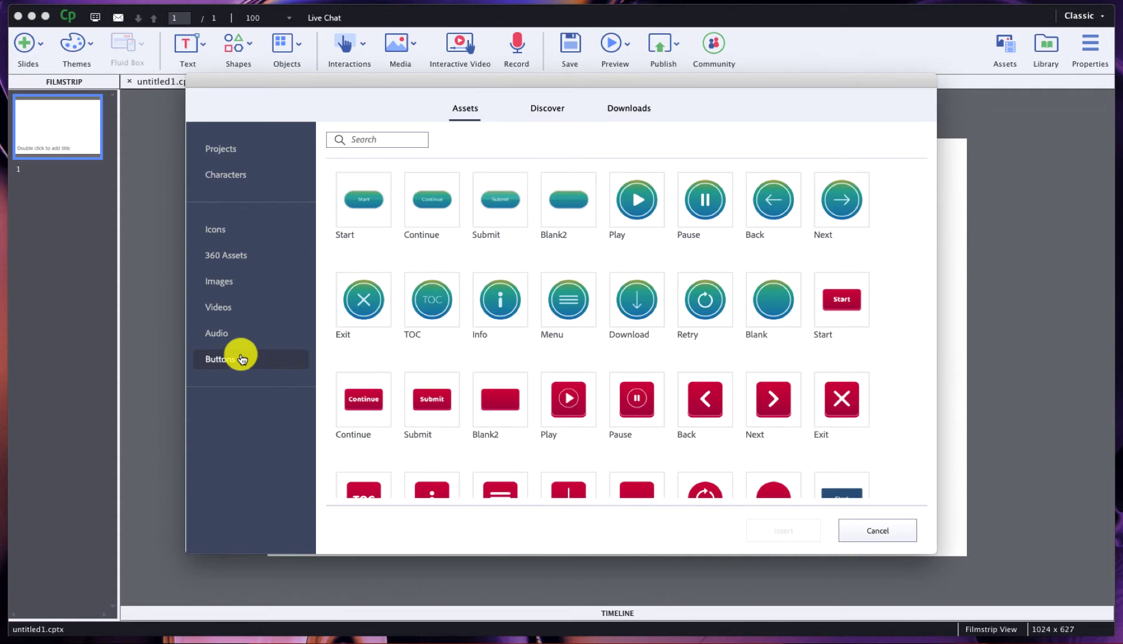
- Show the stock Images collection, visit the Adobe Stock Discover page, and return to Assets
left_click(246, 285)
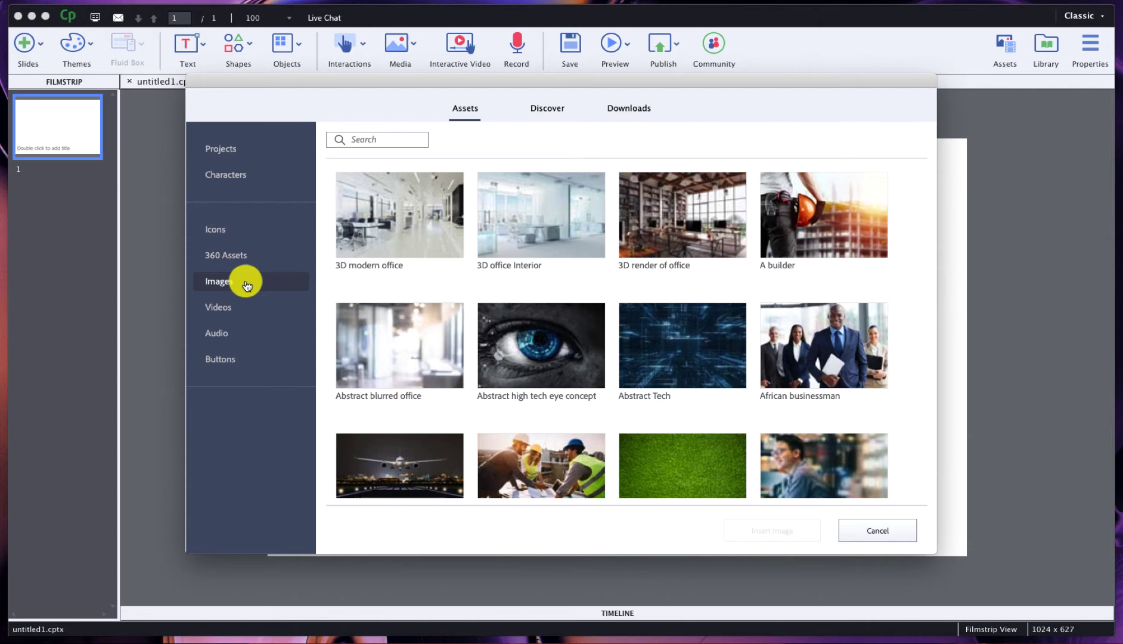
left_click(545, 109)
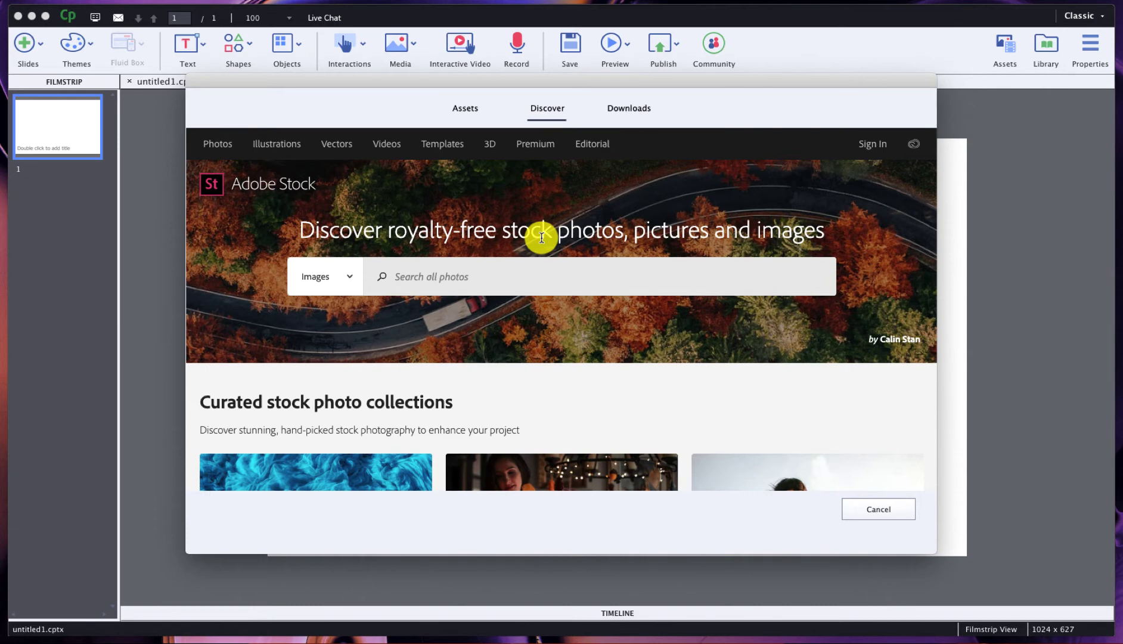
left_click(474, 107)
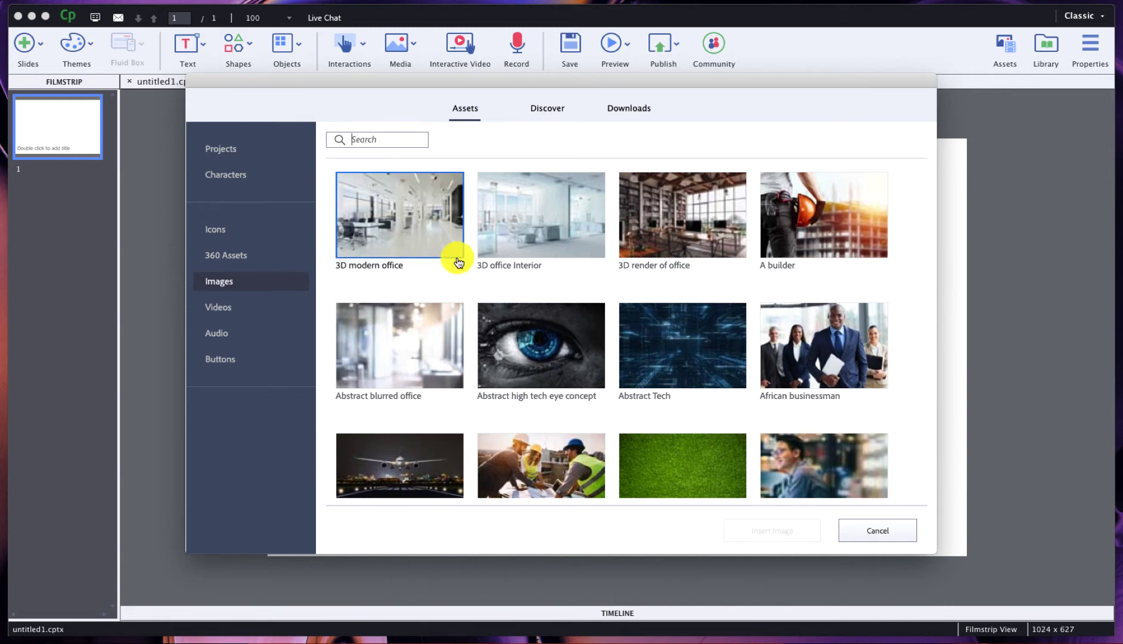
left_click(254, 148)
left_click(351, 167)
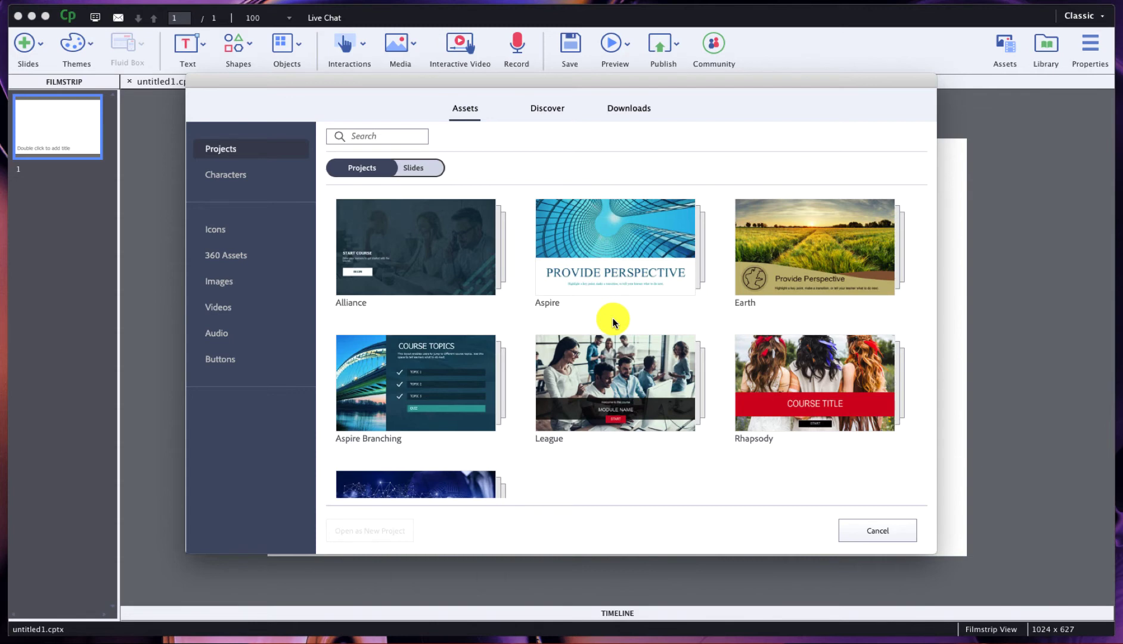
left_click(614, 380)
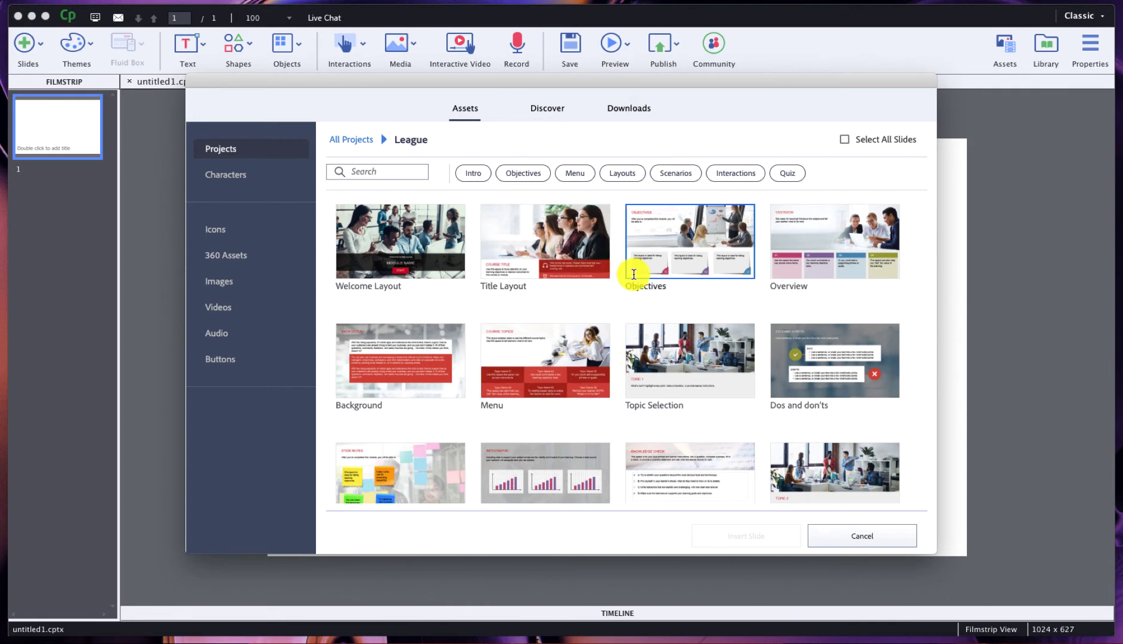
scroll(633, 274, "down", 10)
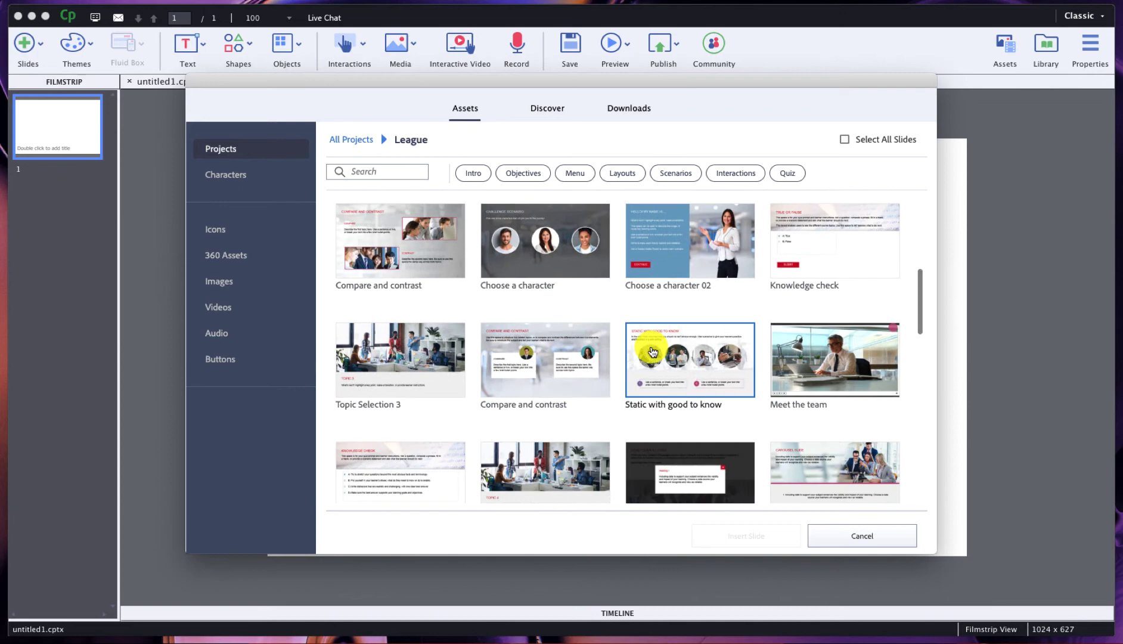
scroll(652, 351, "down", 6)
scroll(652, 351, "up", 15)
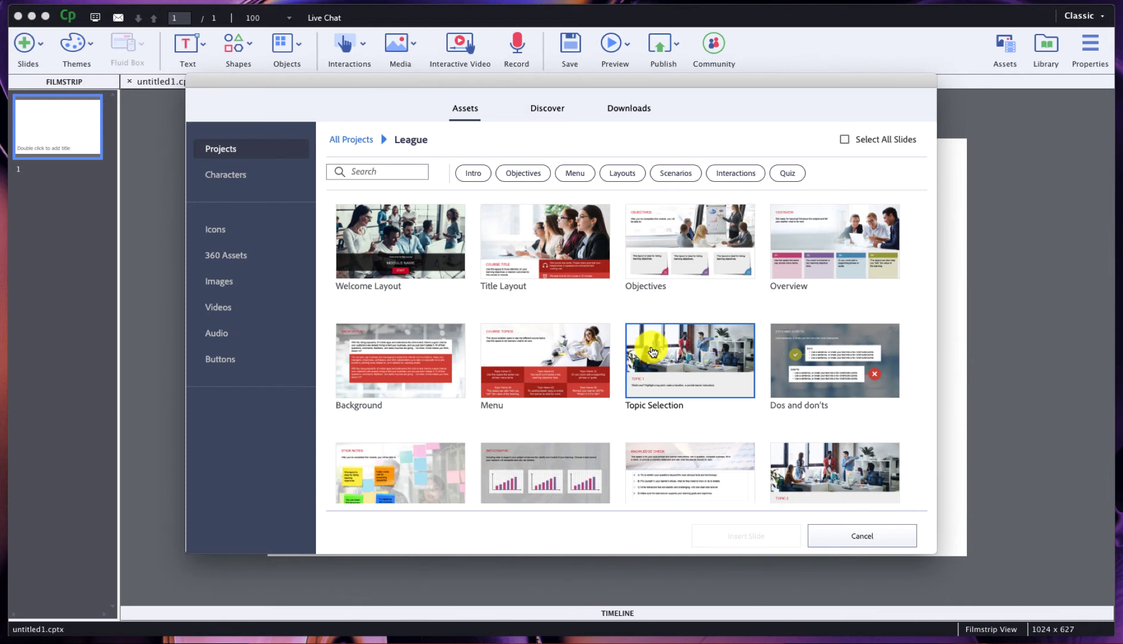
scroll(652, 350, "down", 4)
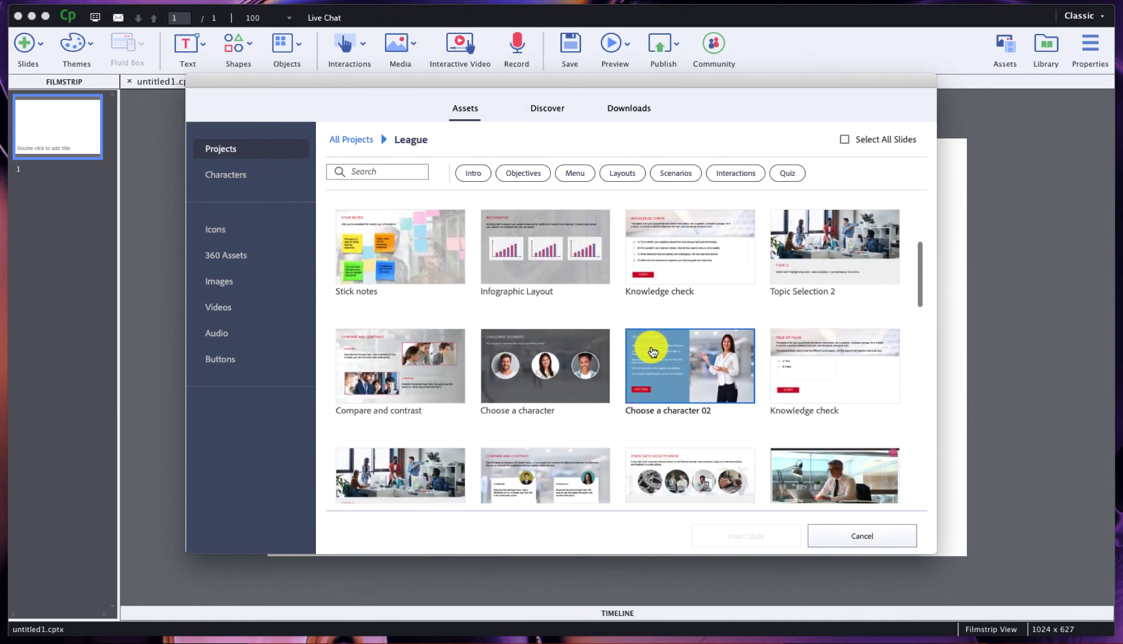
scroll(652, 351, "down", 5)
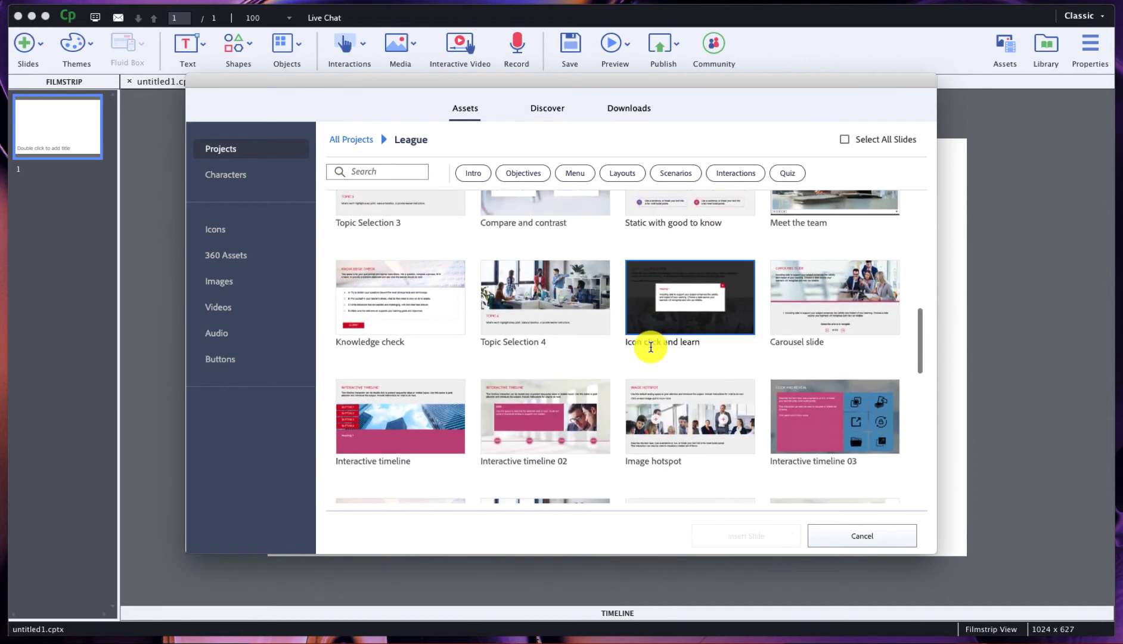
scroll(650, 347, "down", 2)
scroll(652, 342, "up", 10)
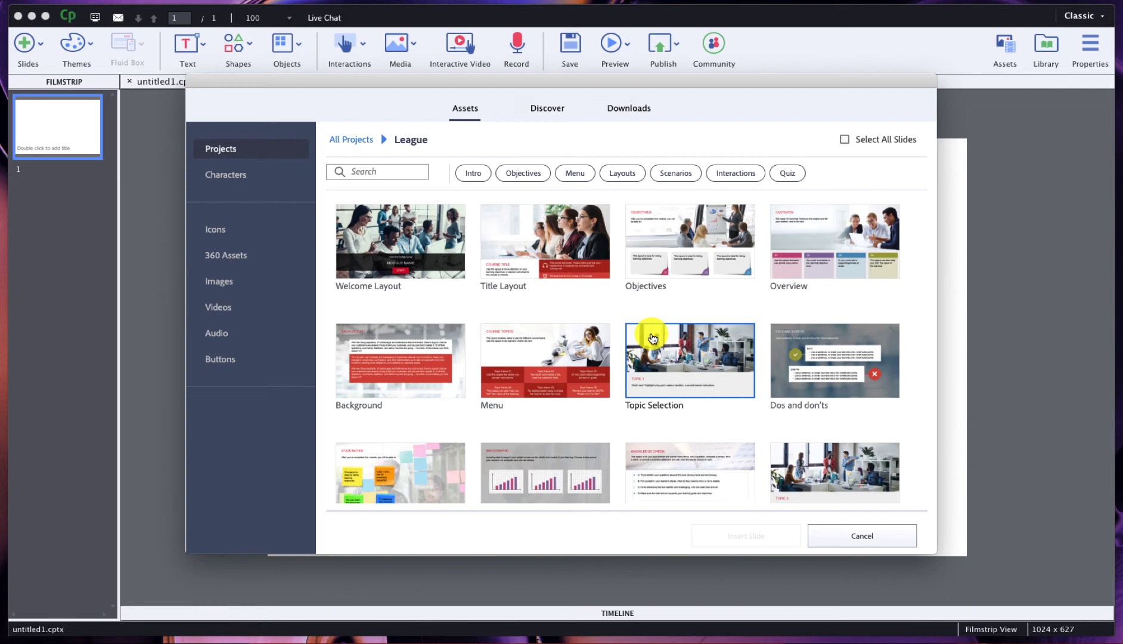
left_click(678, 245)
left_click(829, 249)
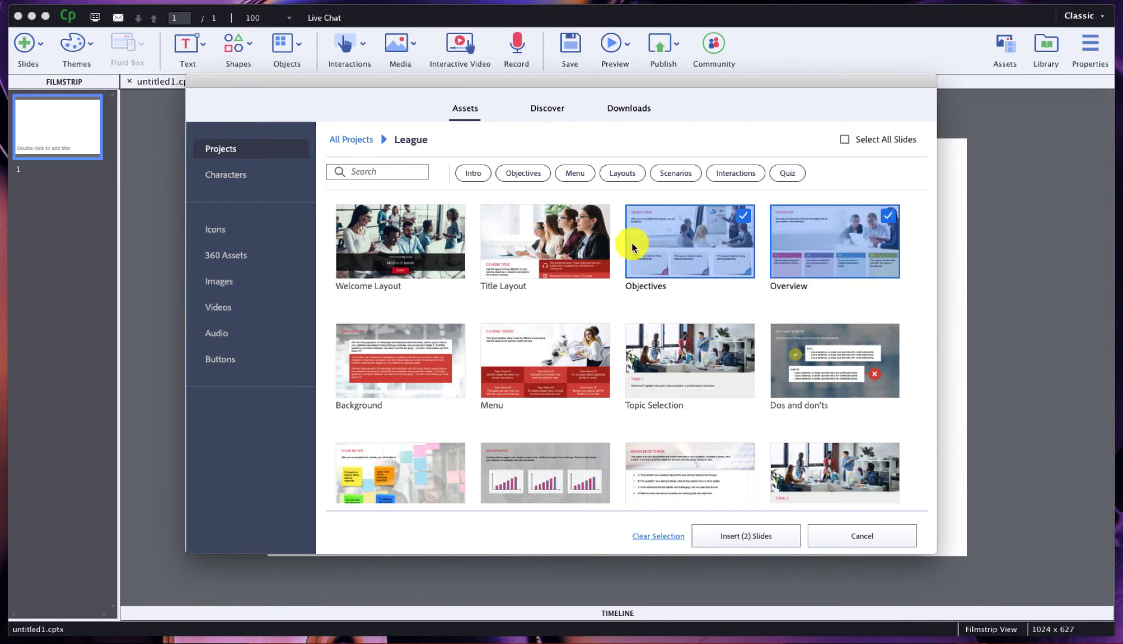
left_click(724, 357)
scroll(736, 368, "down", 5)
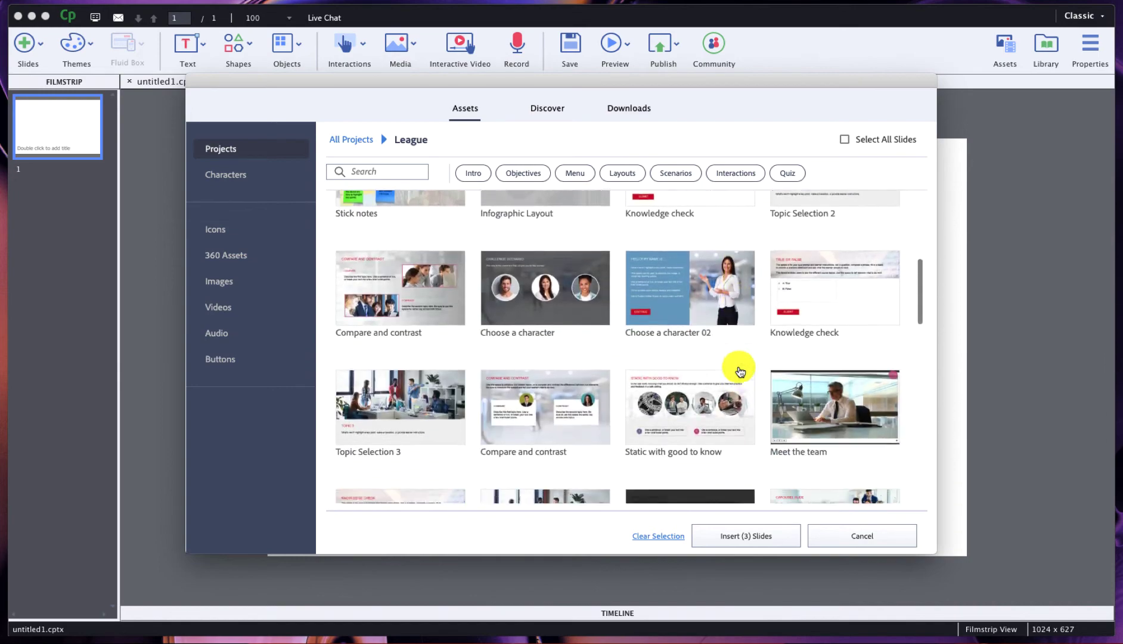
scroll(739, 371, "down", 10)
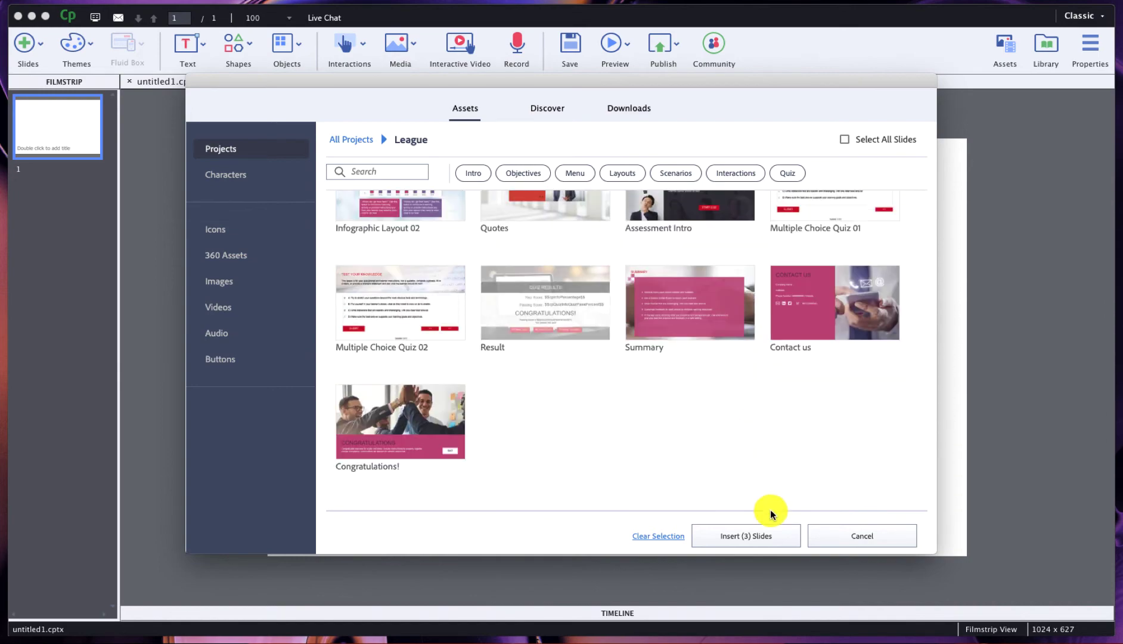
scroll(770, 450, "up", 15)
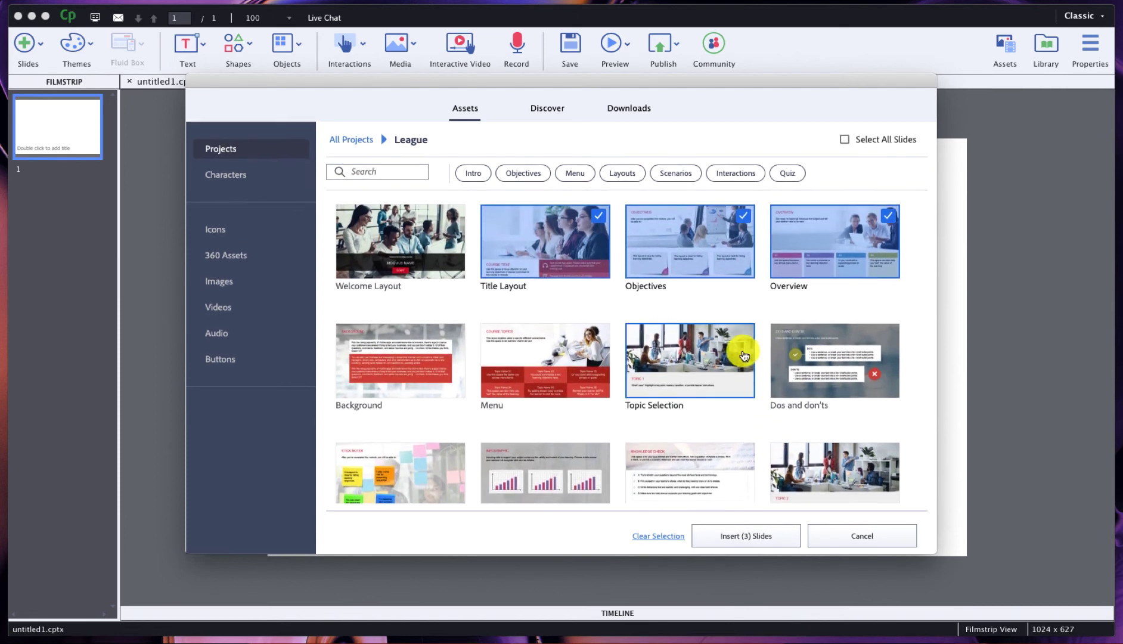
left_click(565, 238)
left_click(692, 244)
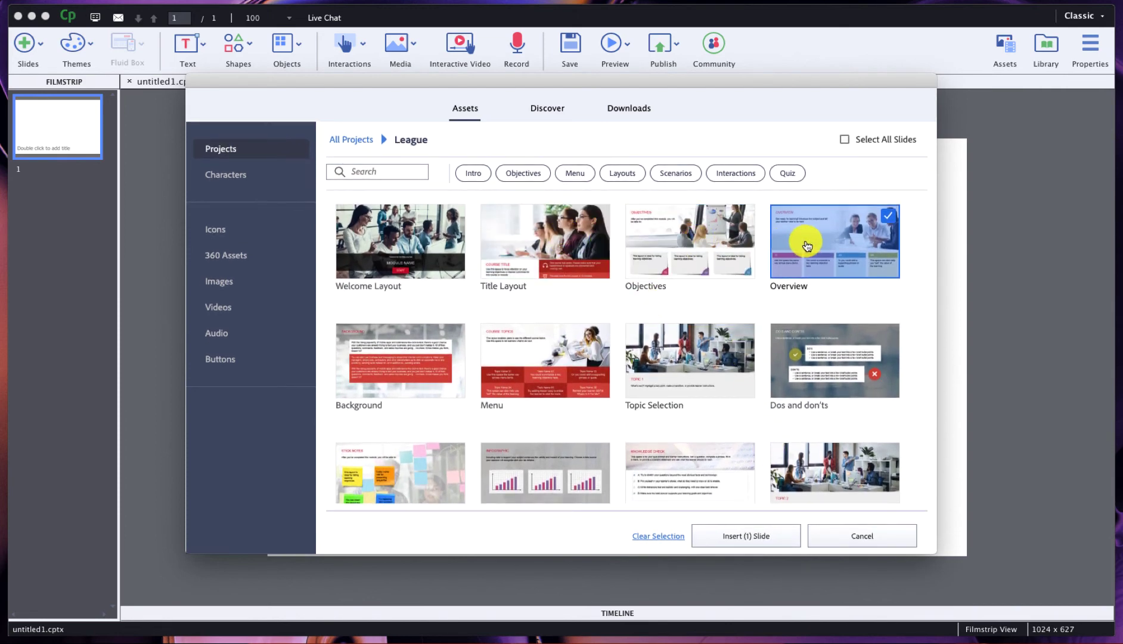
left_click(807, 246)
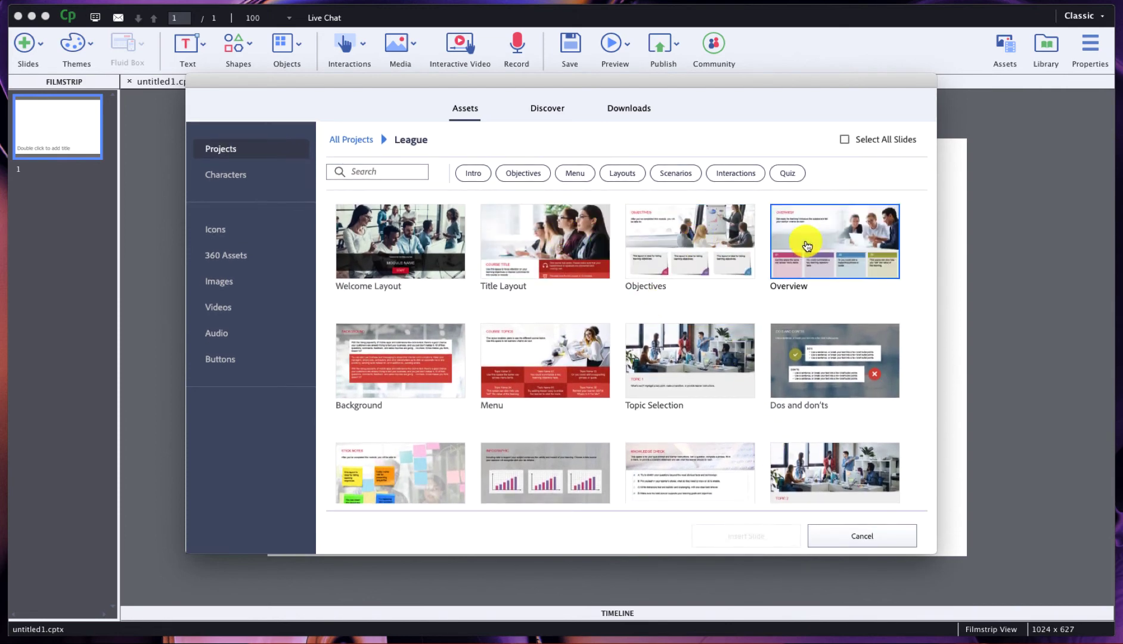
left_click(844, 141)
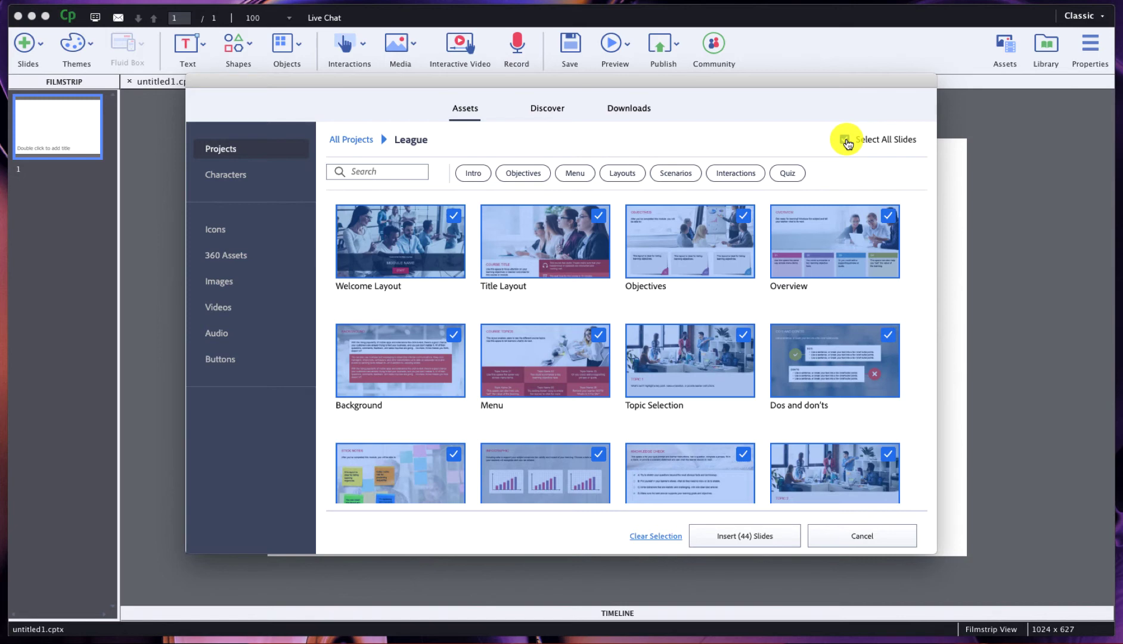
left_click(844, 140)
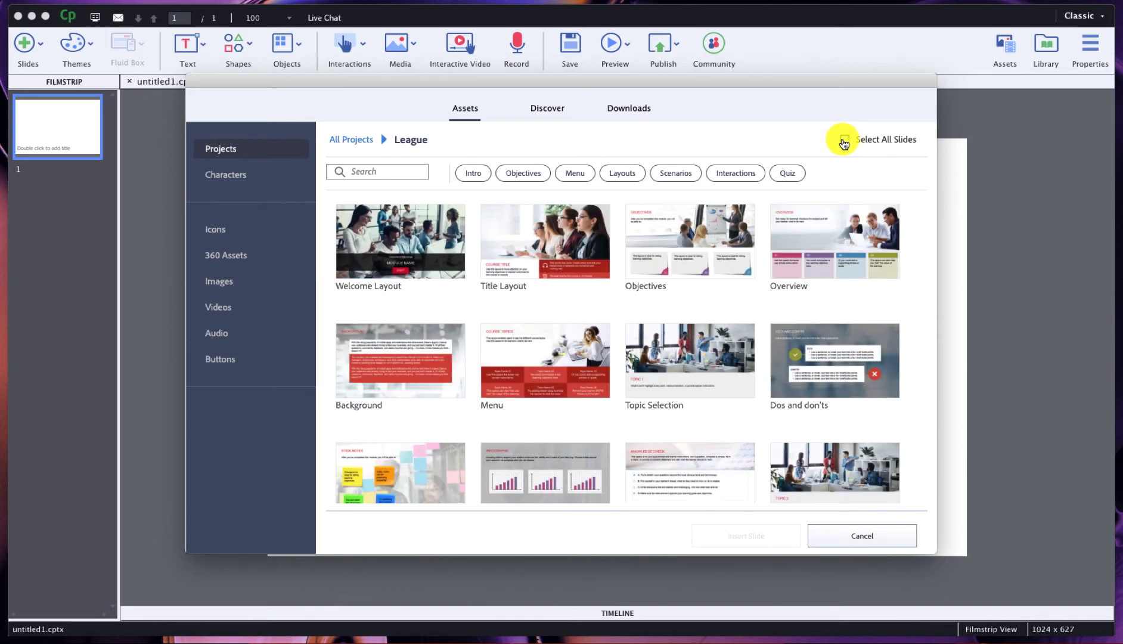
left_click(581, 178)
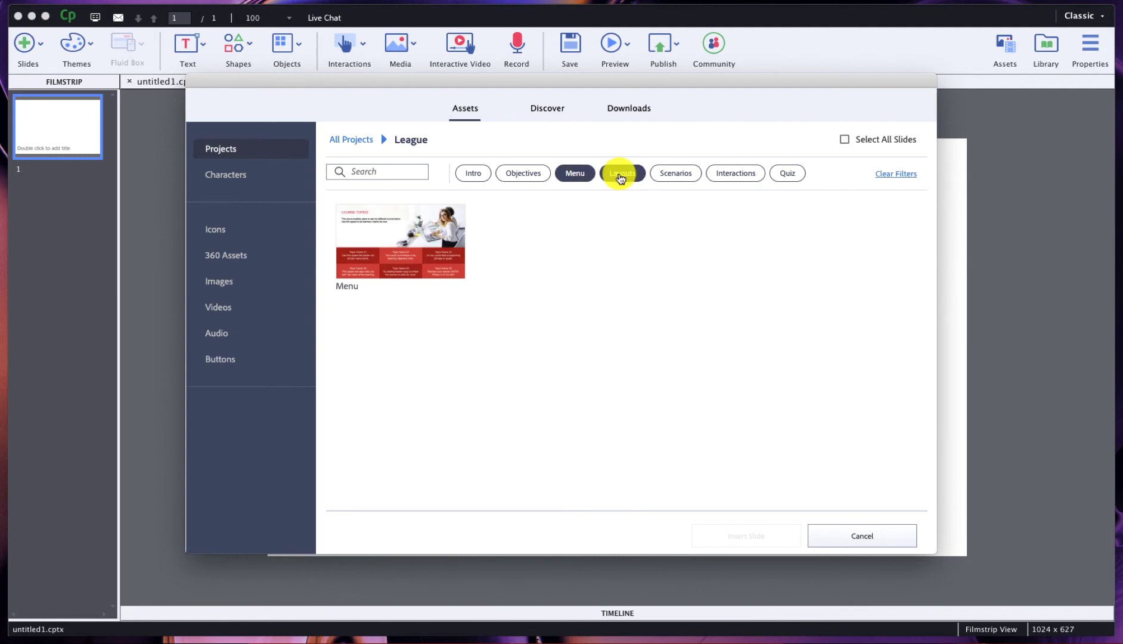
left_click(620, 177)
left_click(583, 173)
left_click(521, 176)
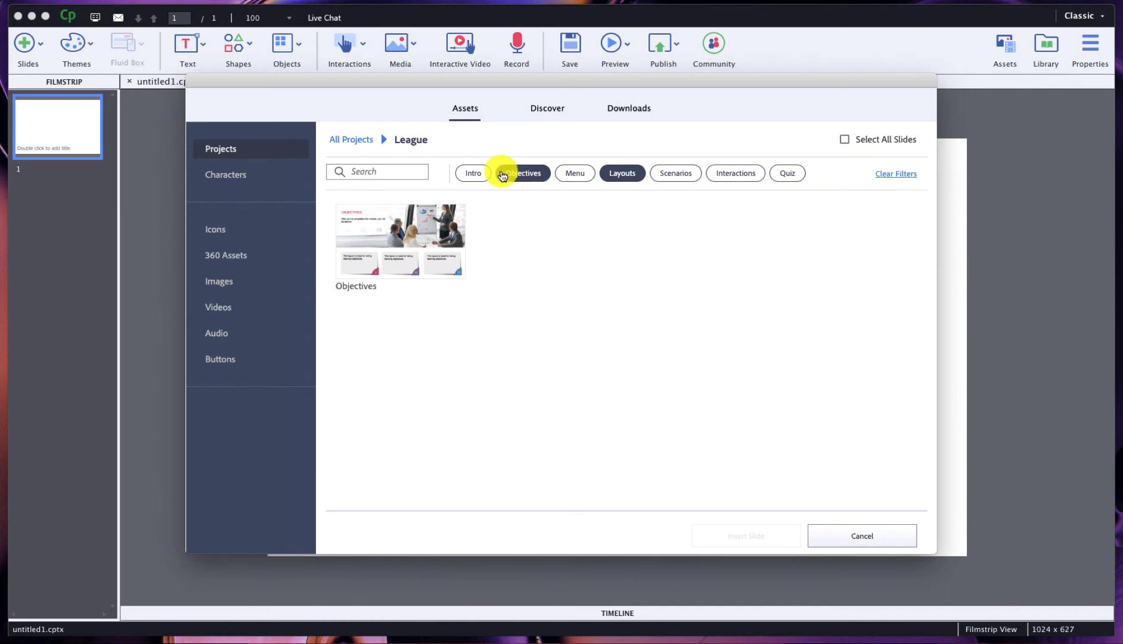
left_click(474, 174)
left_click(474, 174)
left_click(526, 174)
left_click(625, 178)
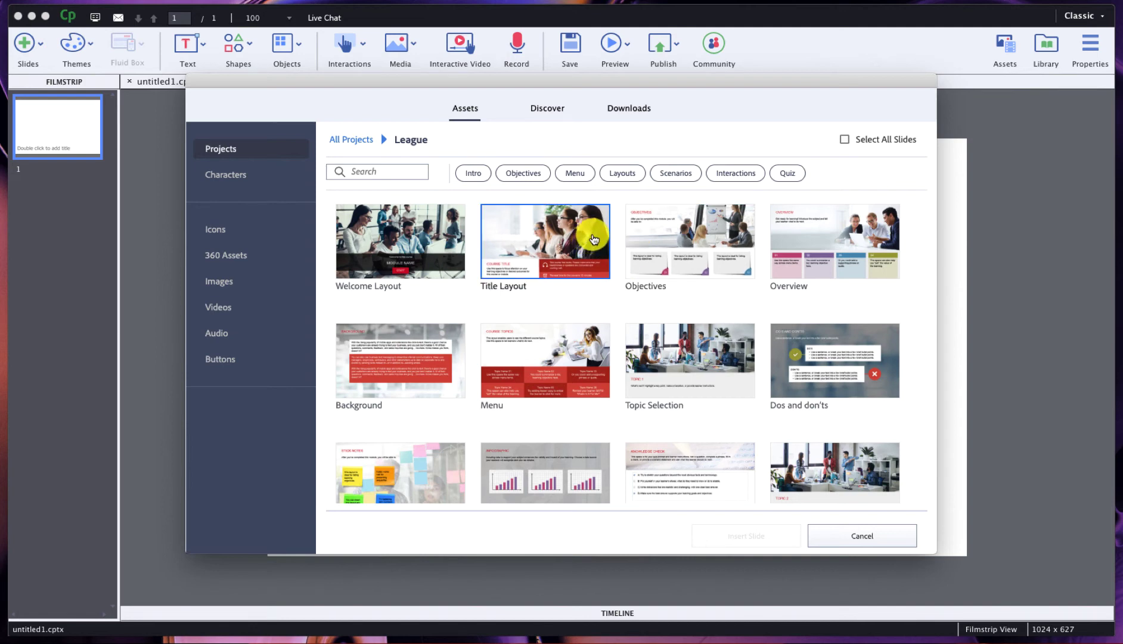
- Insert the League Welcome Layout slide into the project as slide 2
left_click(436, 229)
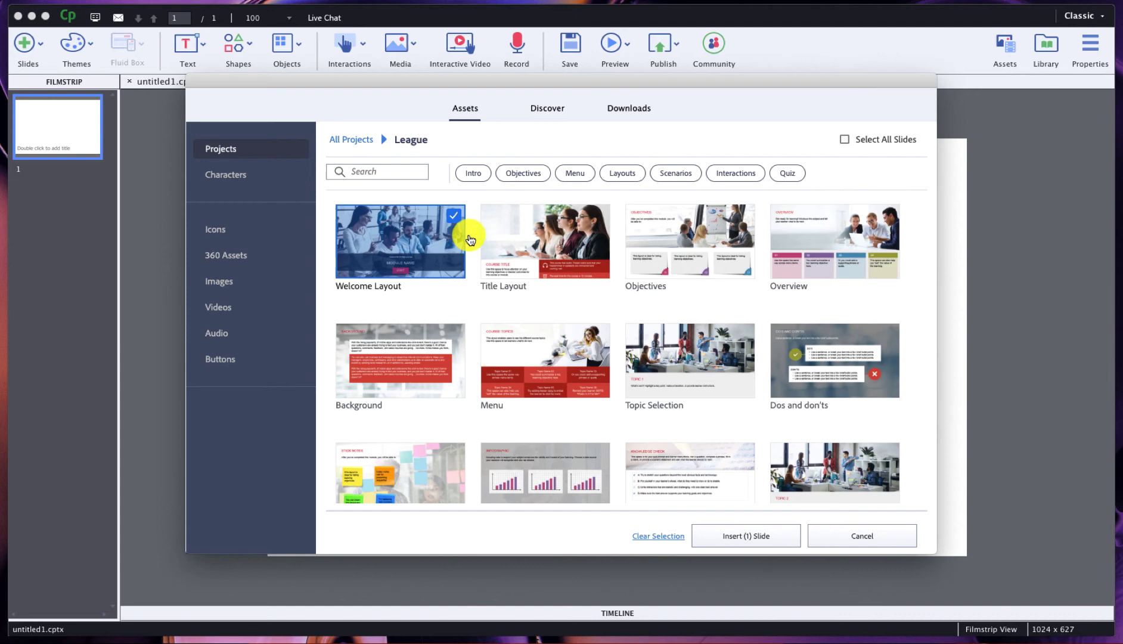
left_click(771, 531)
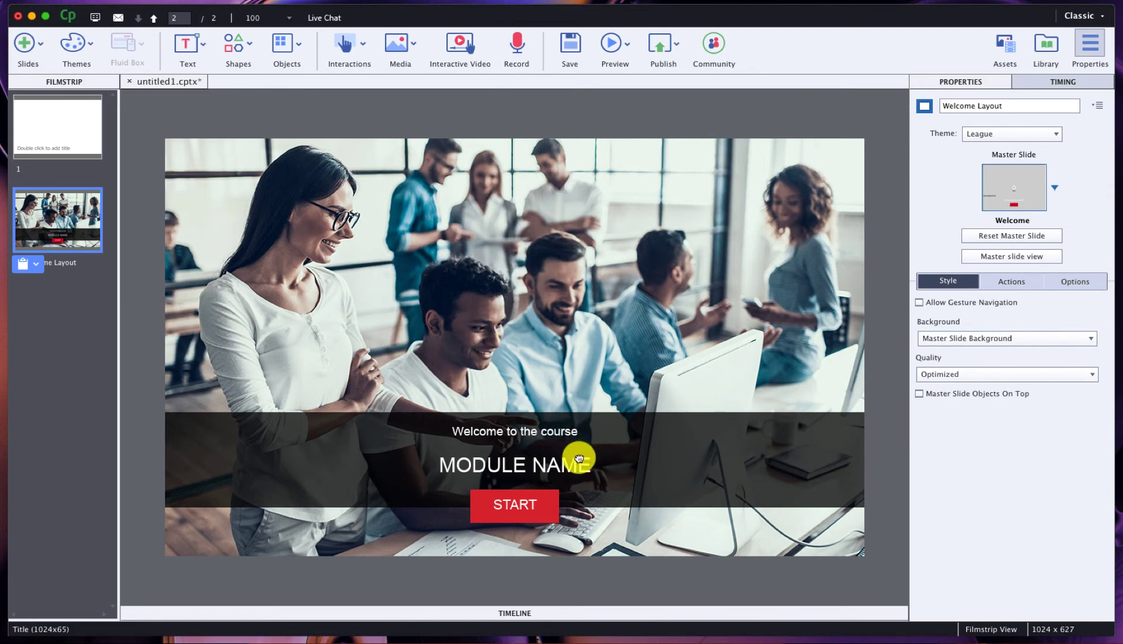
- Select the MODULE NAME and Welcome to the course title objects to inspect them
left_click(596, 467)
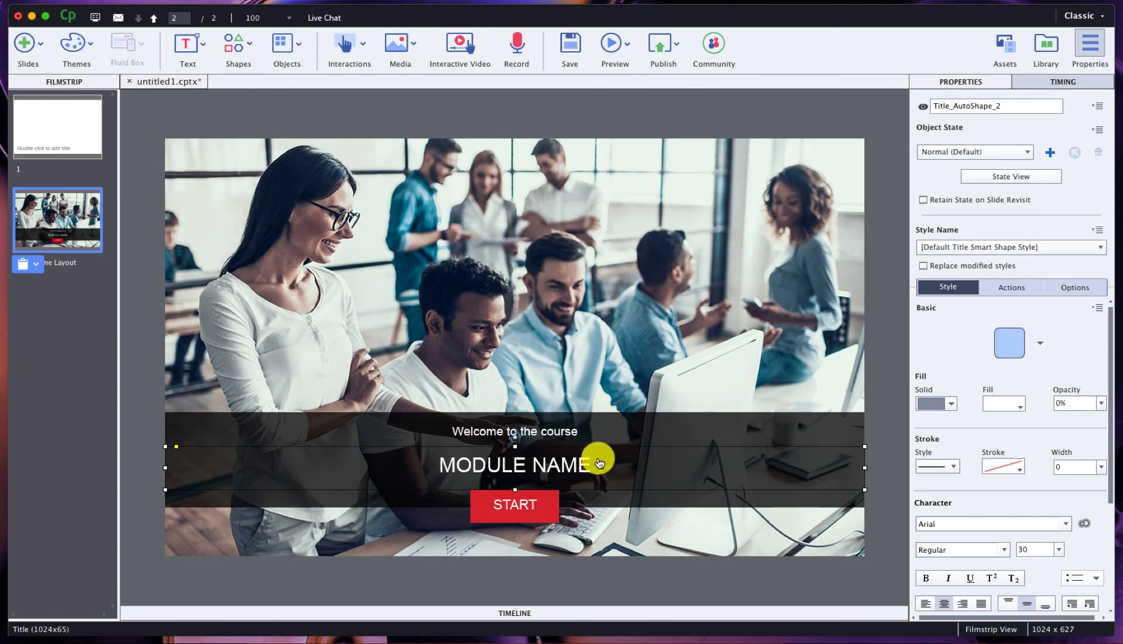
left_click(615, 421)
left_click(659, 463)
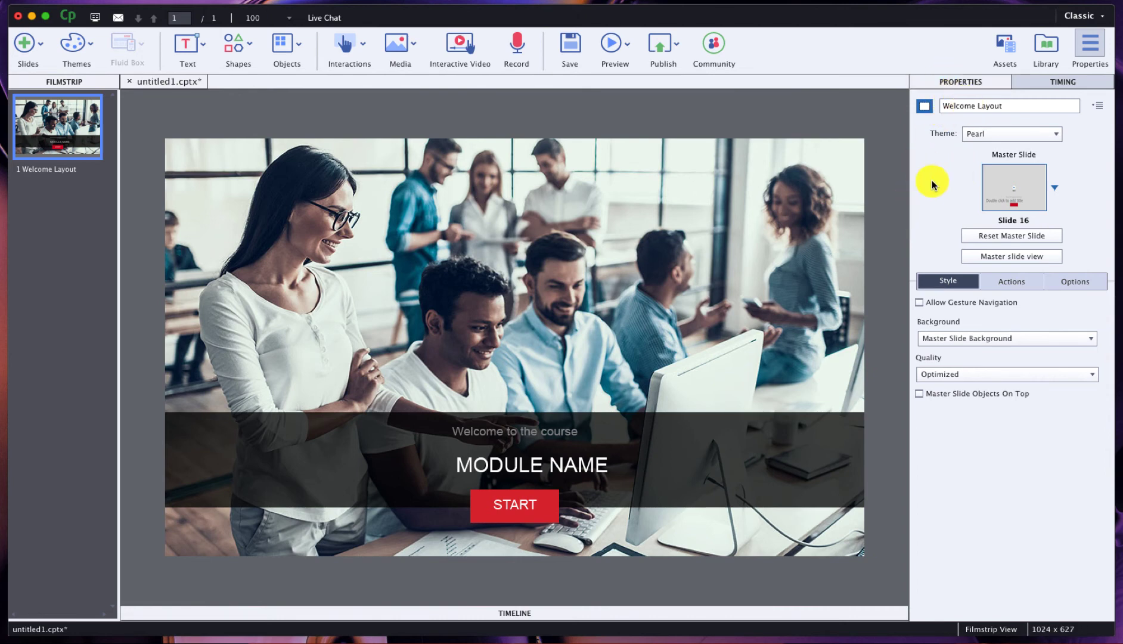
left_click(976, 134)
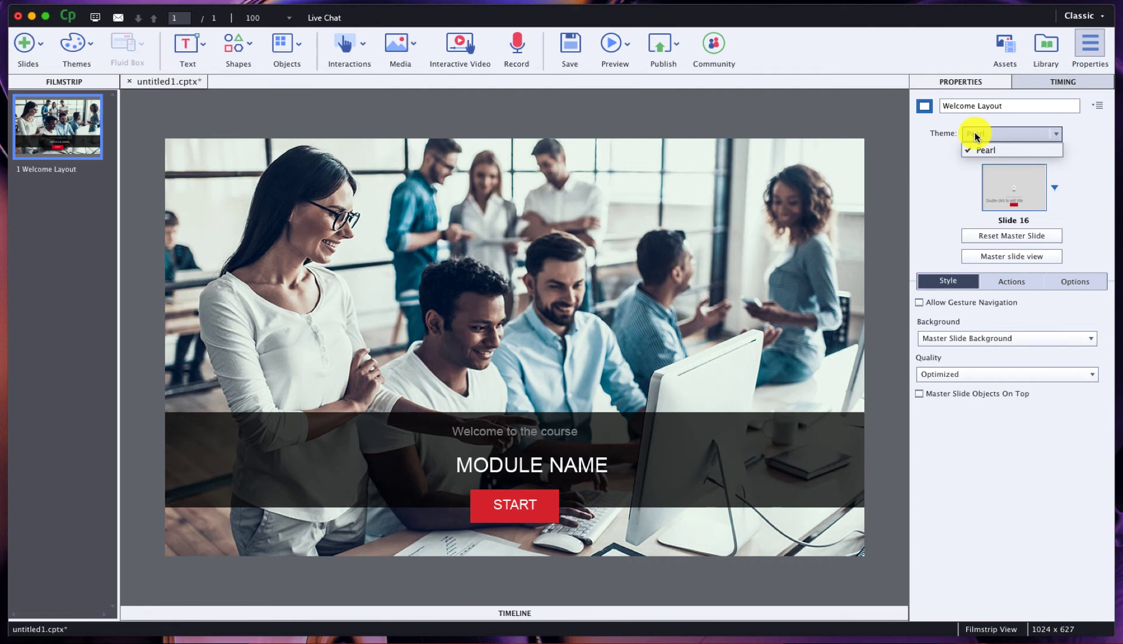
left_click(895, 159)
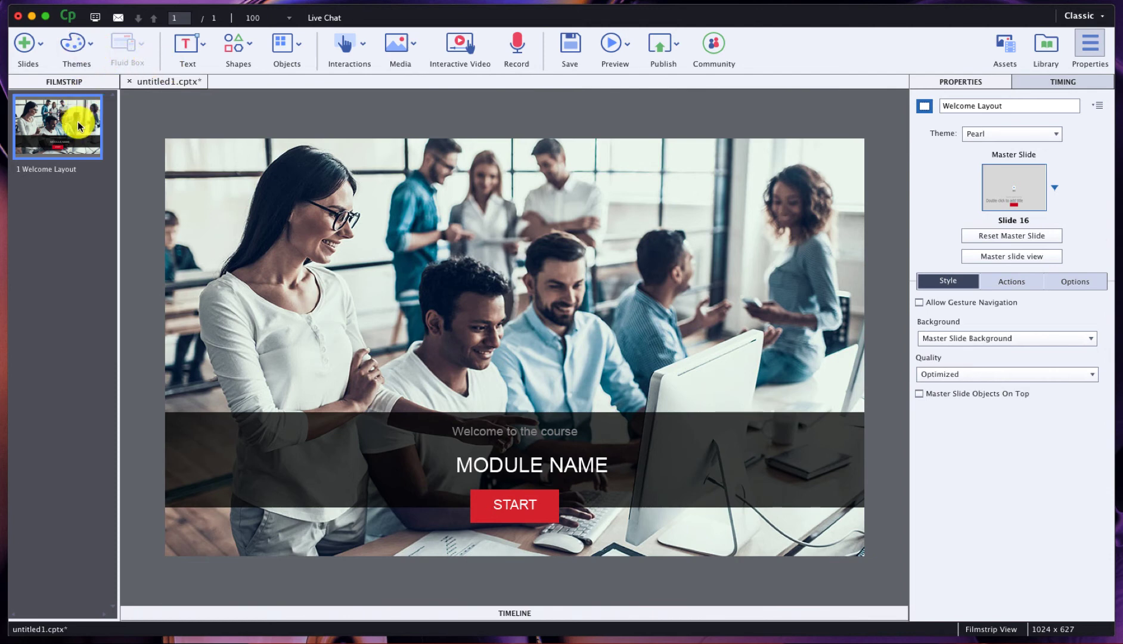
- Apply the Coastal theme from the Themes gallery, accepting the loss of style overrides
left_click(91, 48)
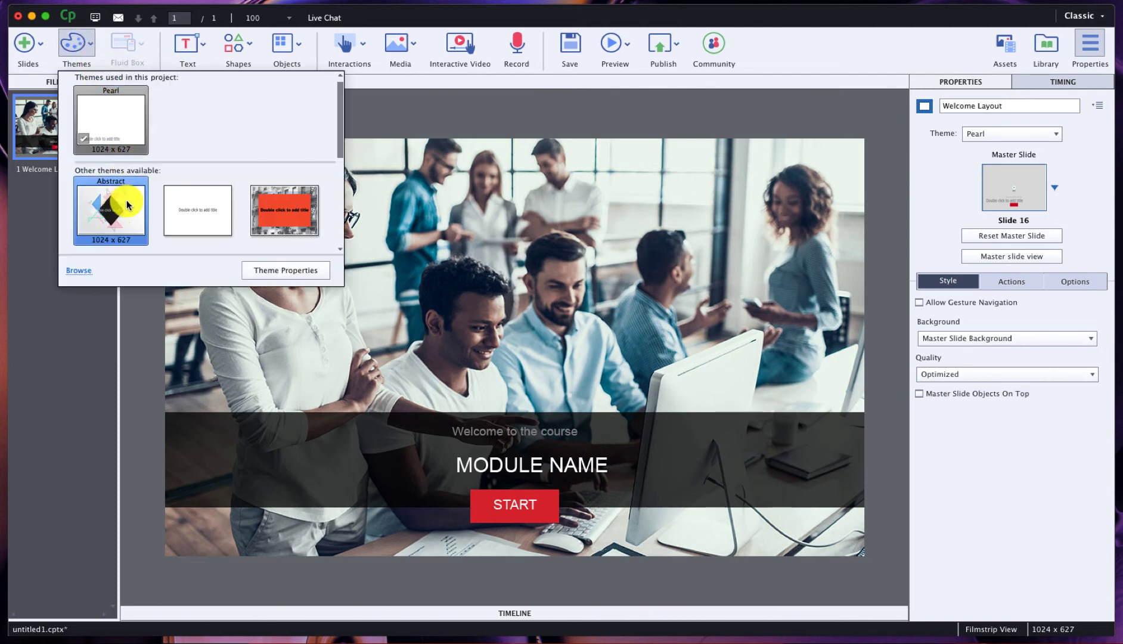
scroll(206, 213, "down", 5)
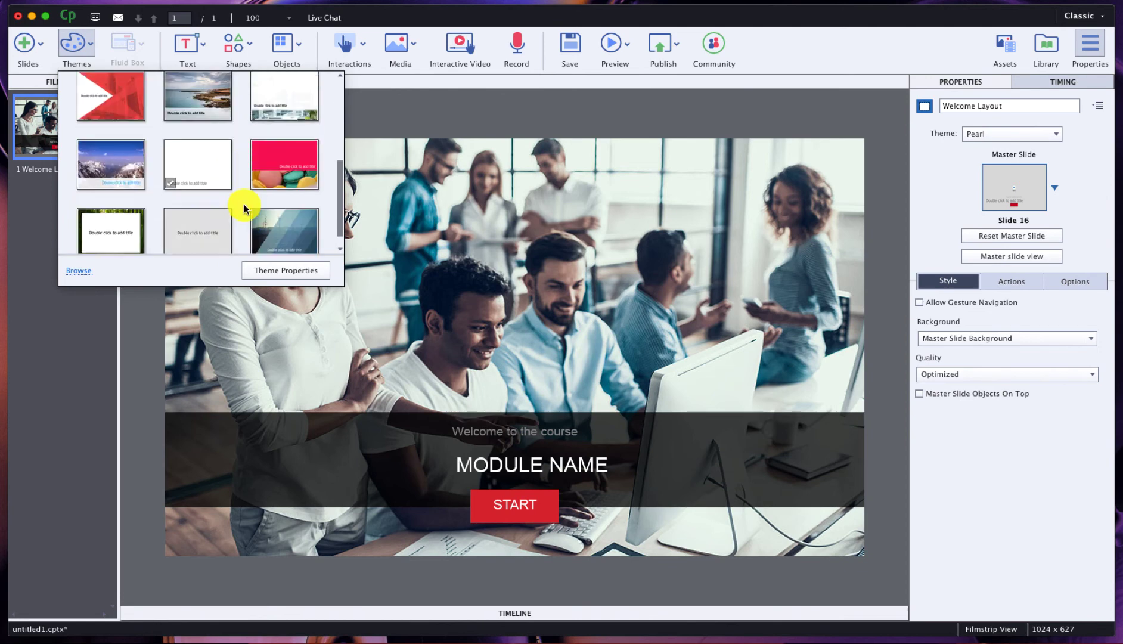
scroll(244, 209, "up", 5)
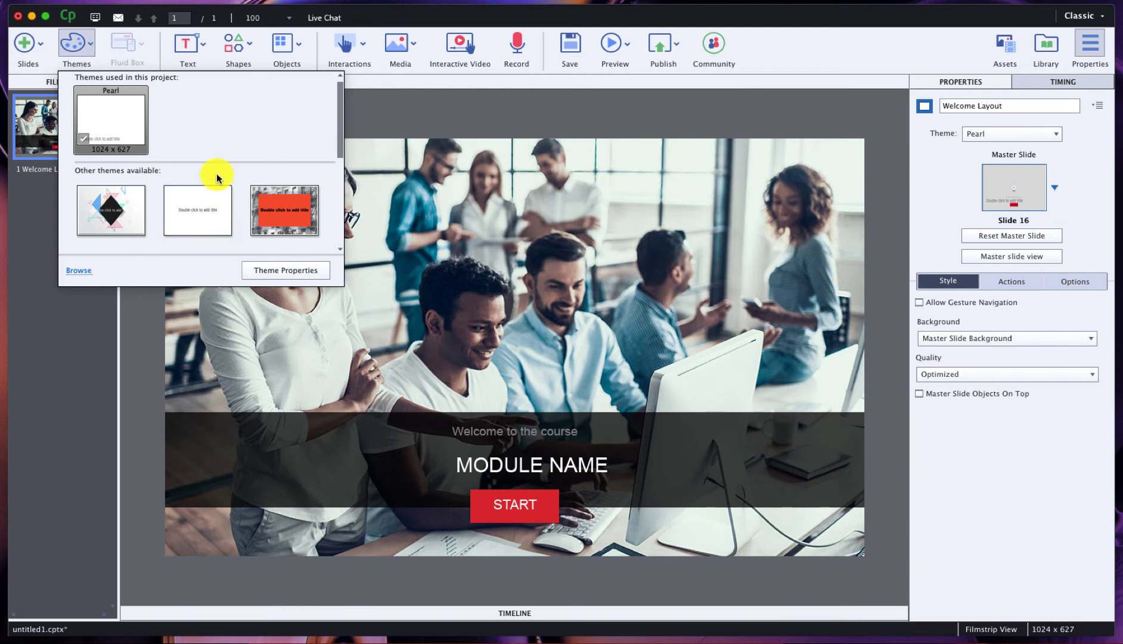
scroll(216, 173, "down", 1)
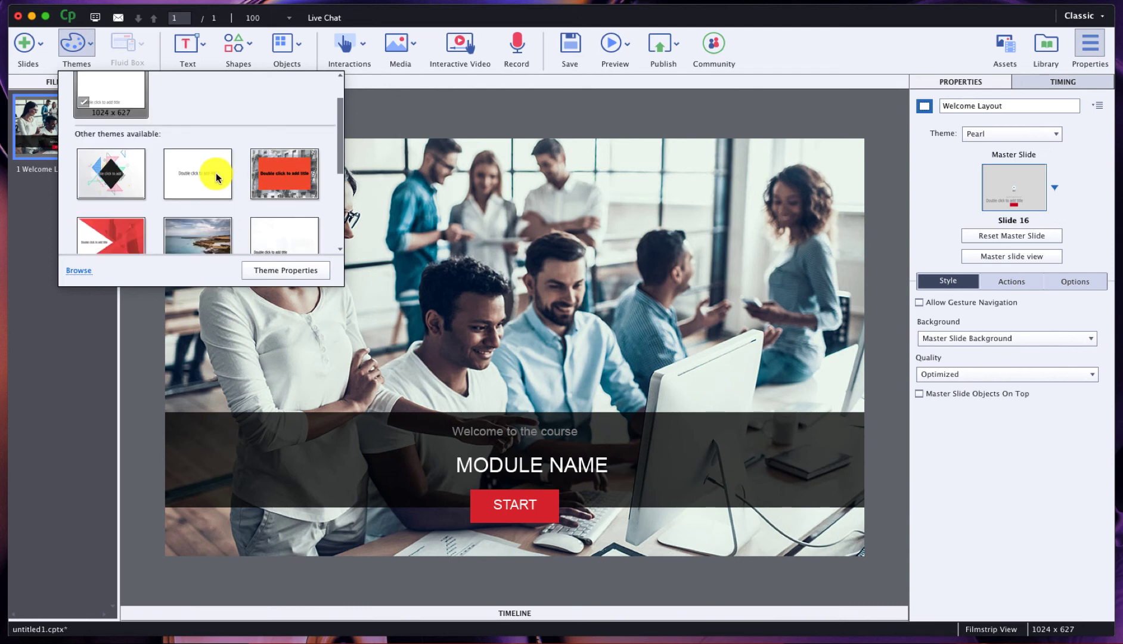
scroll(273, 173, "down", 2)
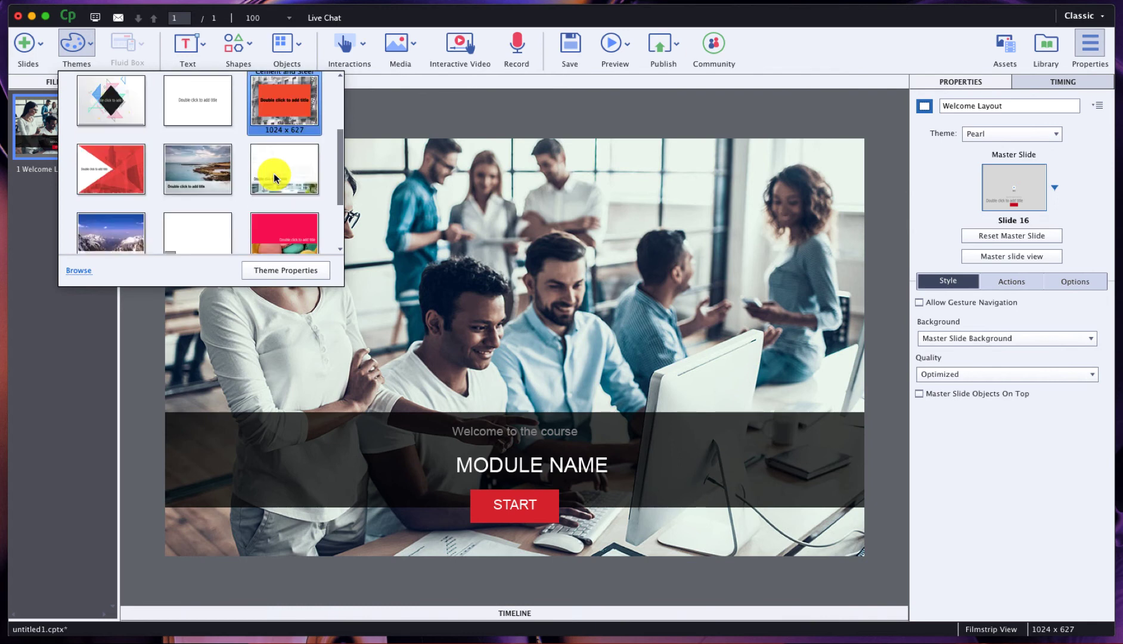
left_click(206, 159)
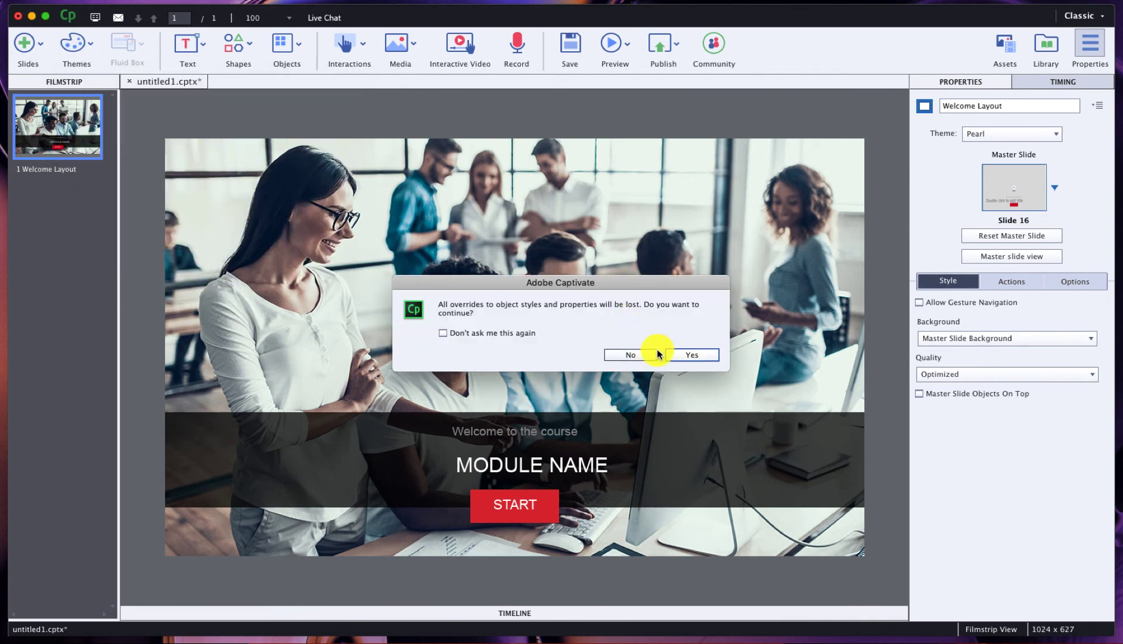
left_click(676, 354)
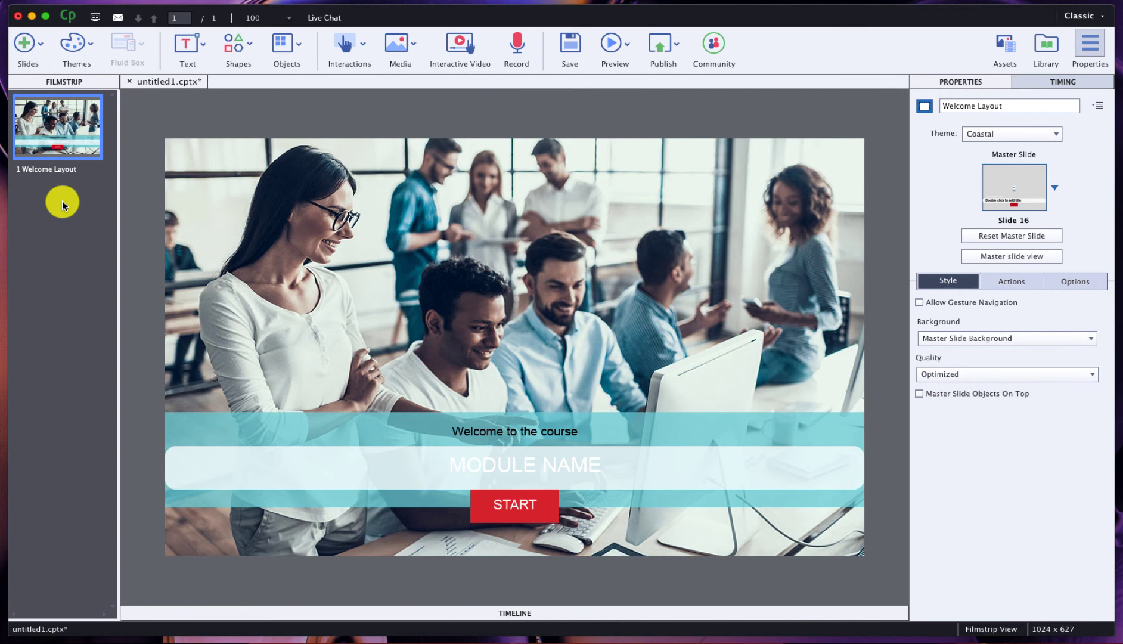
left_click(1022, 135)
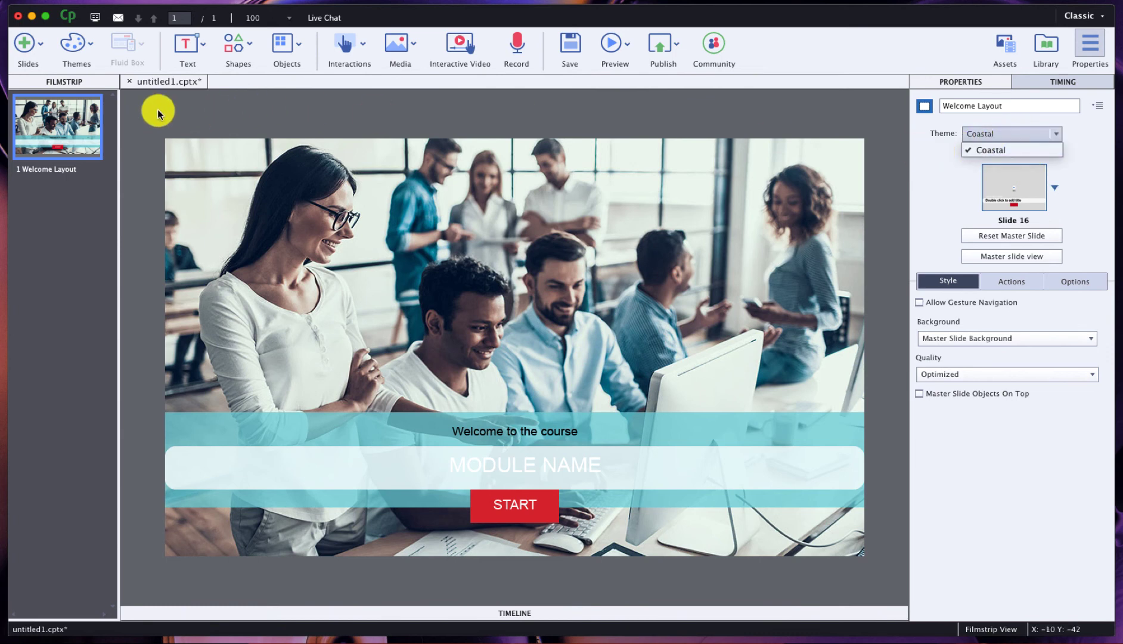
left_click(89, 50)
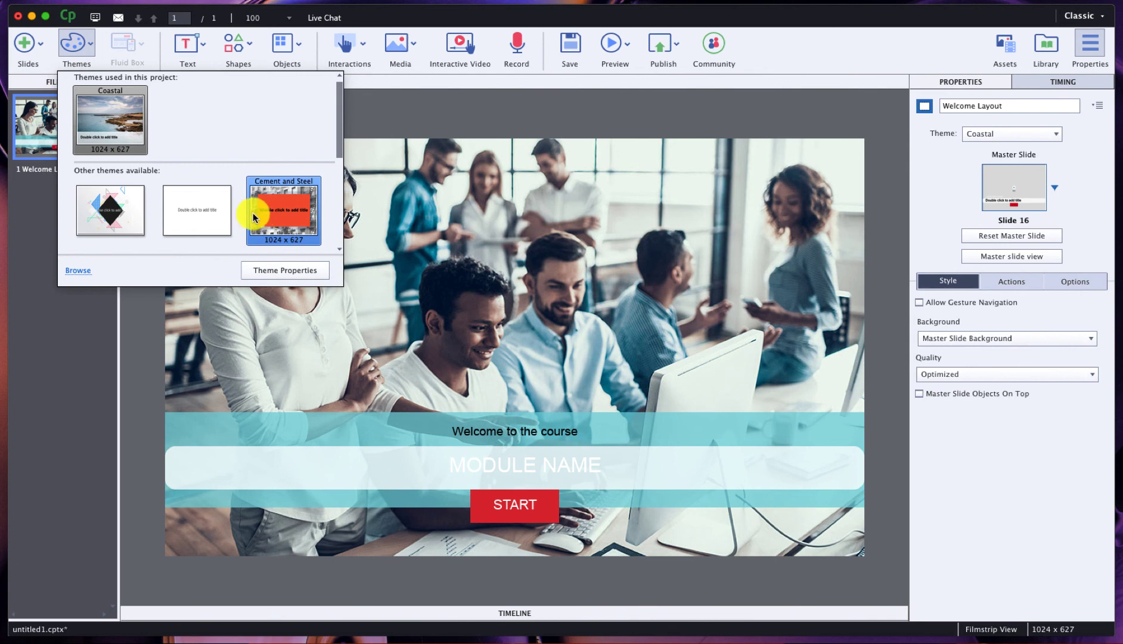
right_click(268, 216)
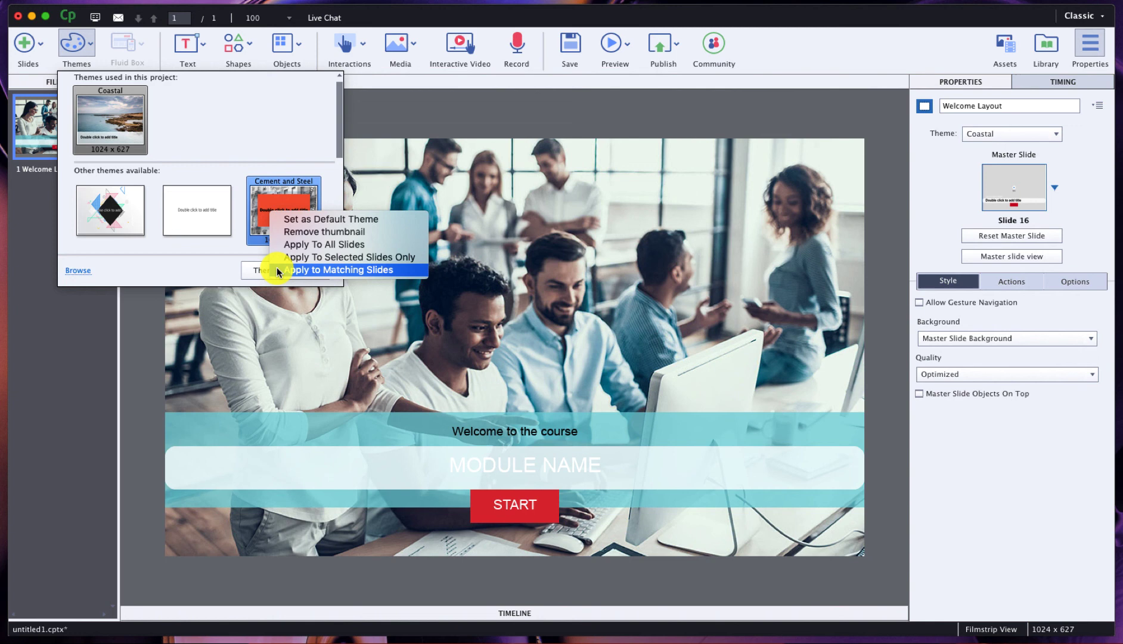
left_click(277, 270)
left_click(86, 304)
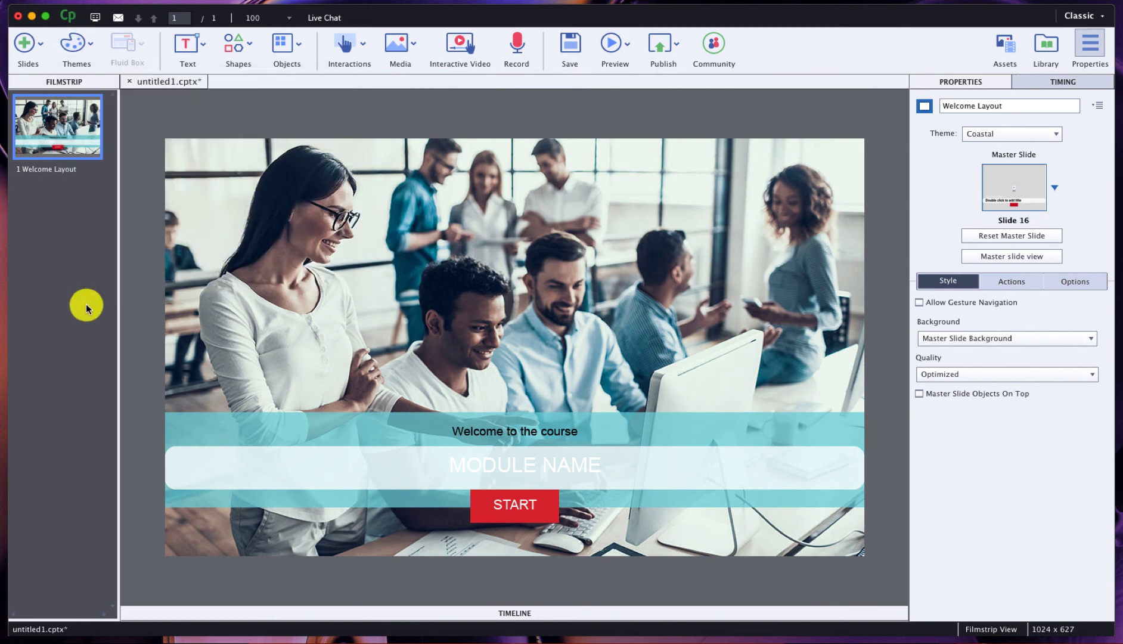